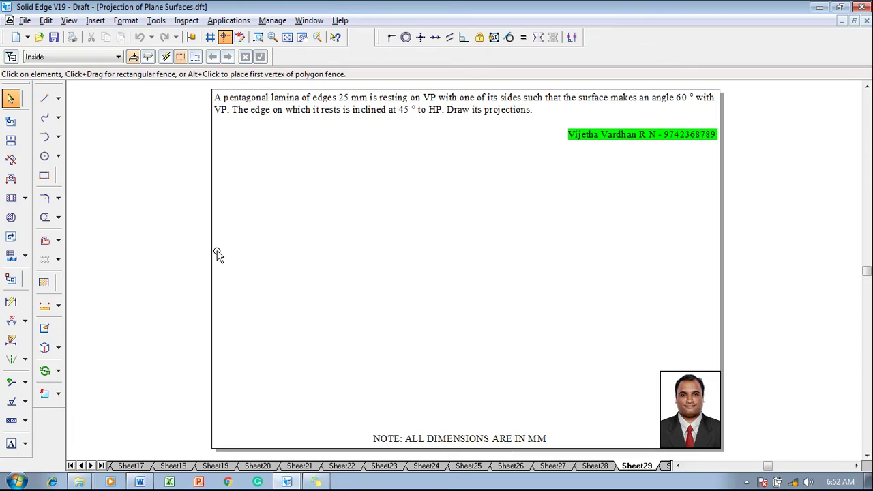
Draw a thin horizontal XY reference line across the sheet
click(45, 99)
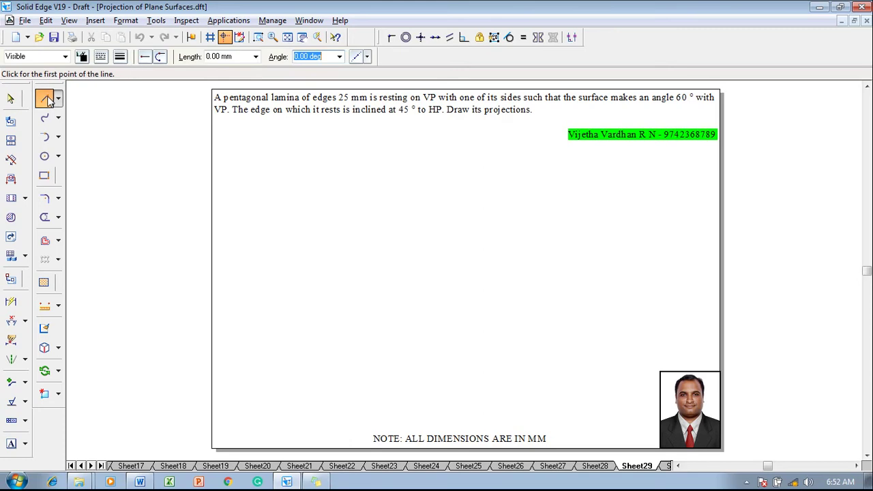
click(120, 56)
click(127, 79)
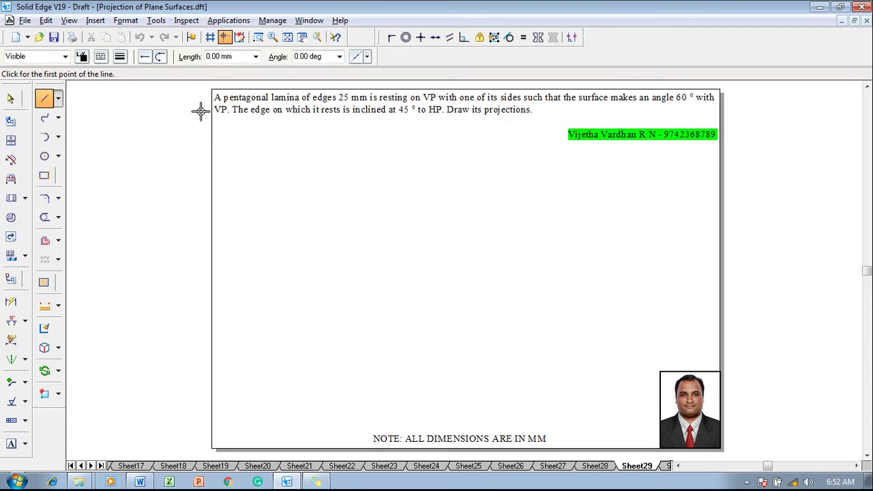
click(242, 259)
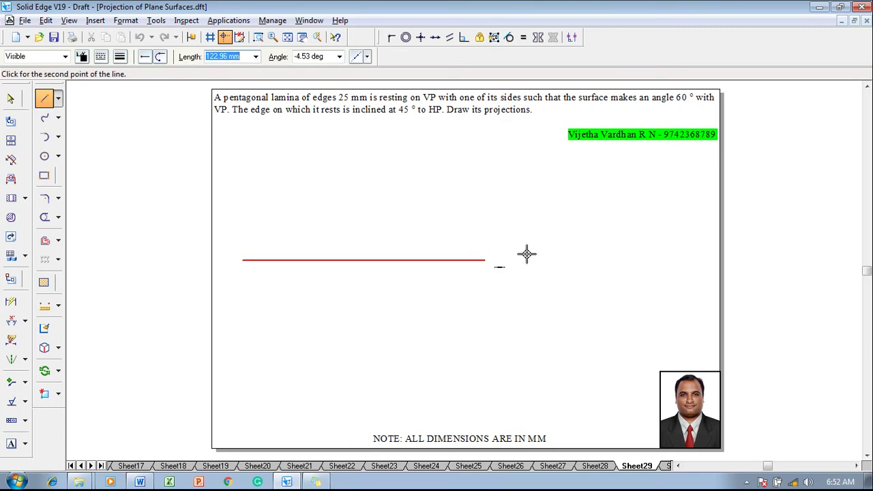
click(677, 260)
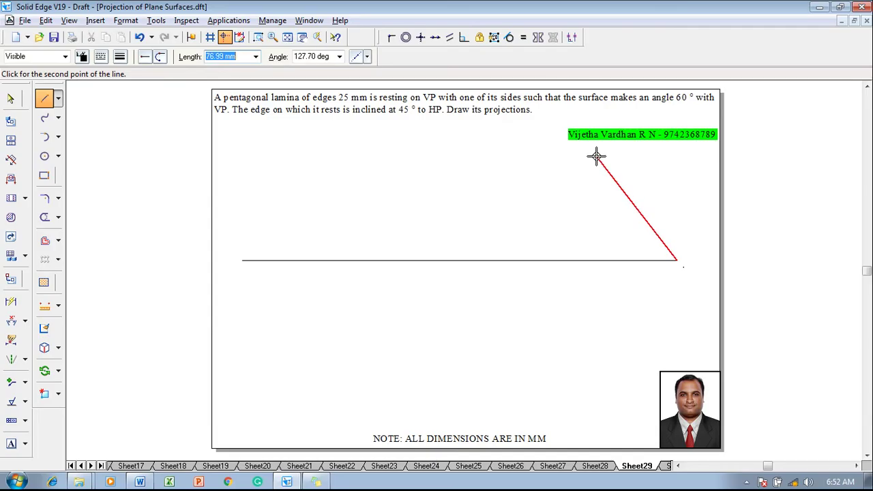
right_click(596, 153)
Label the line's ends X and Y, with VP above and HP below
click(11, 444)
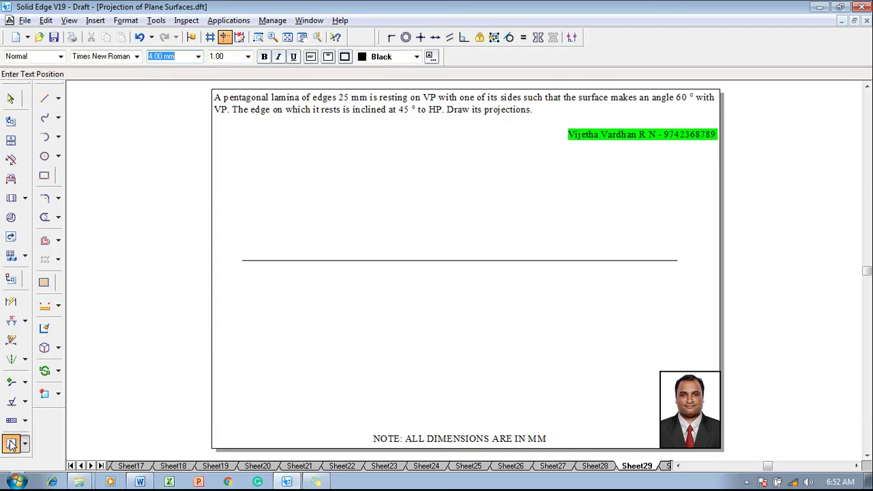
click(232, 254)
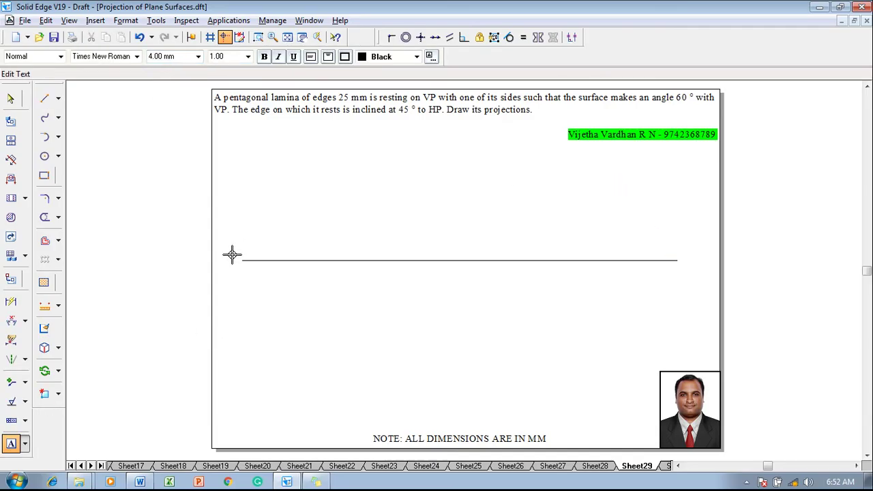
text(X)
text(Y)
click(250, 248)
text(VP)
click(250, 266)
text(HP)
key(Escape)
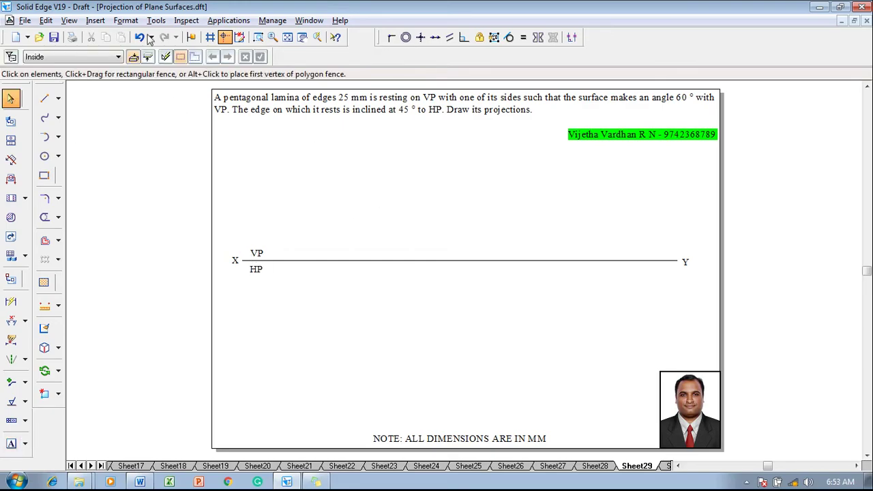
Run the nSidePolygon macro from the bin folder
click(225, 20)
mouse_move(250, 69)
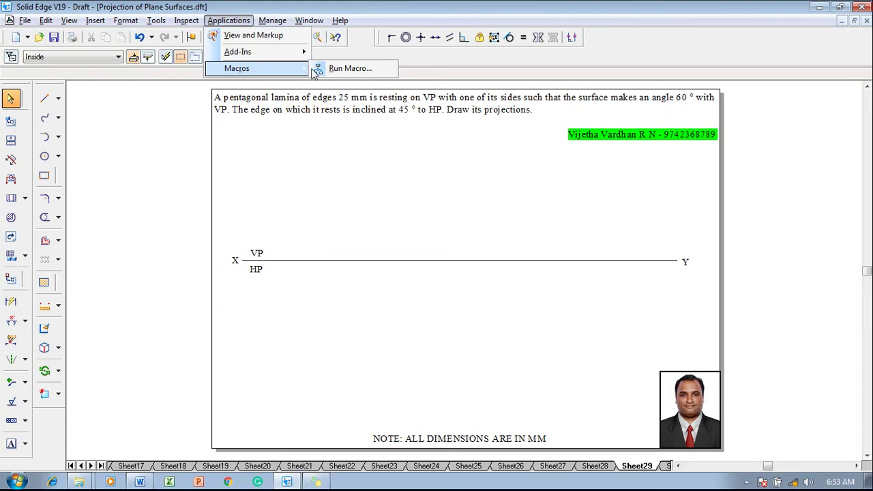
click(324, 70)
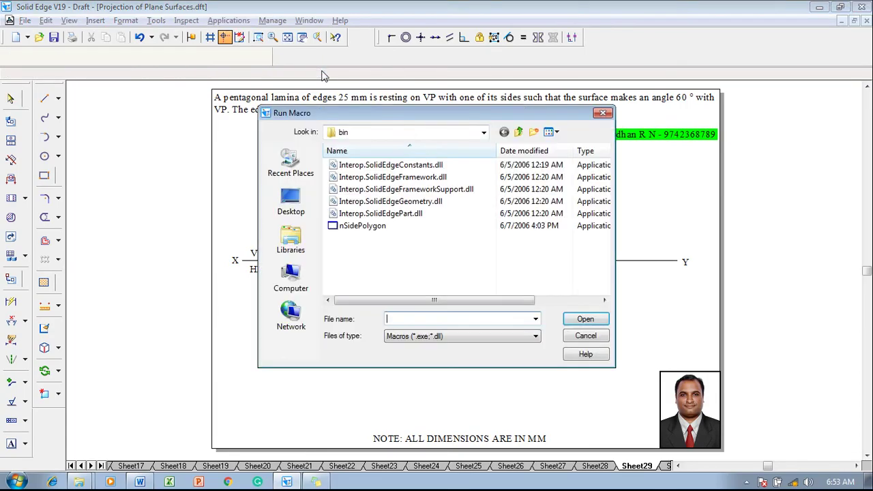
click(431, 135)
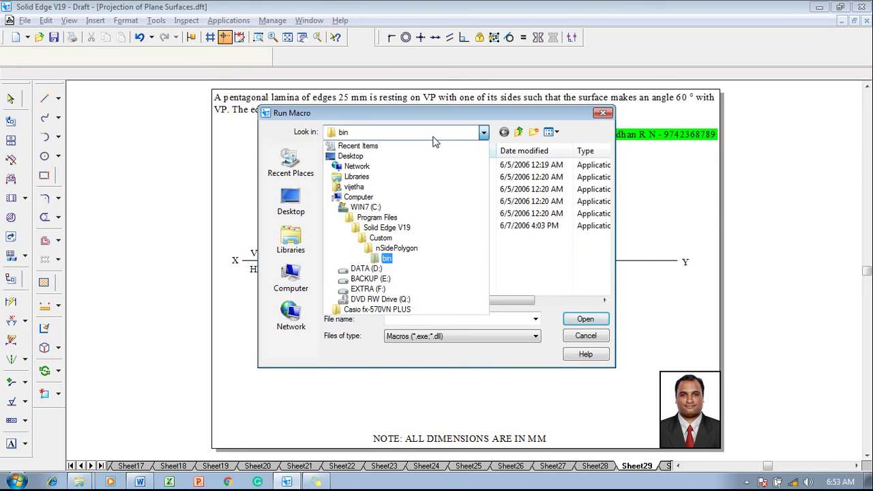
click(396, 260)
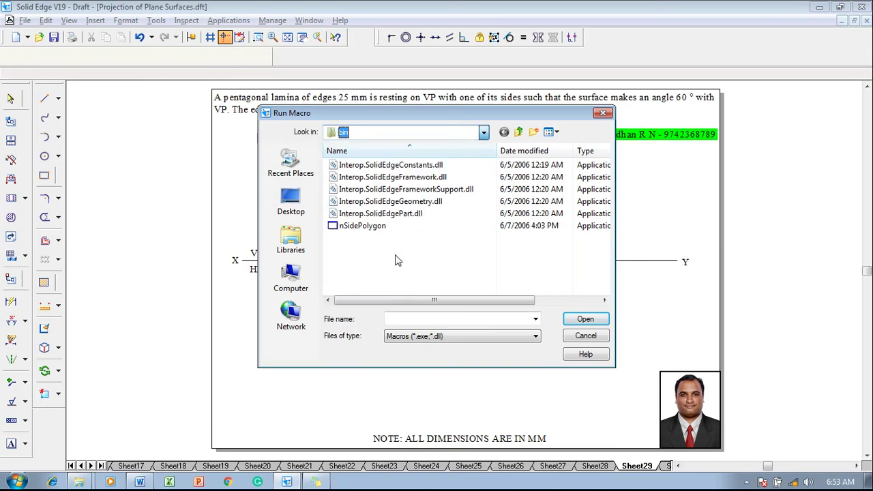
click(380, 227)
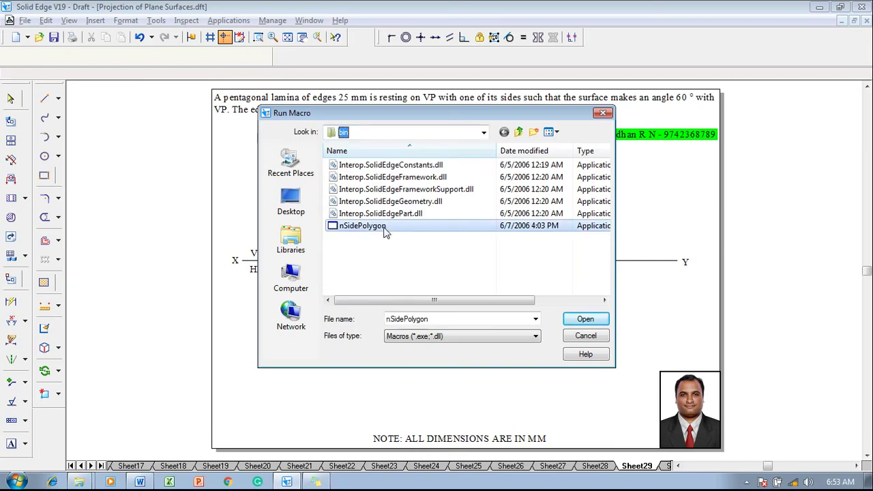
click(576, 319)
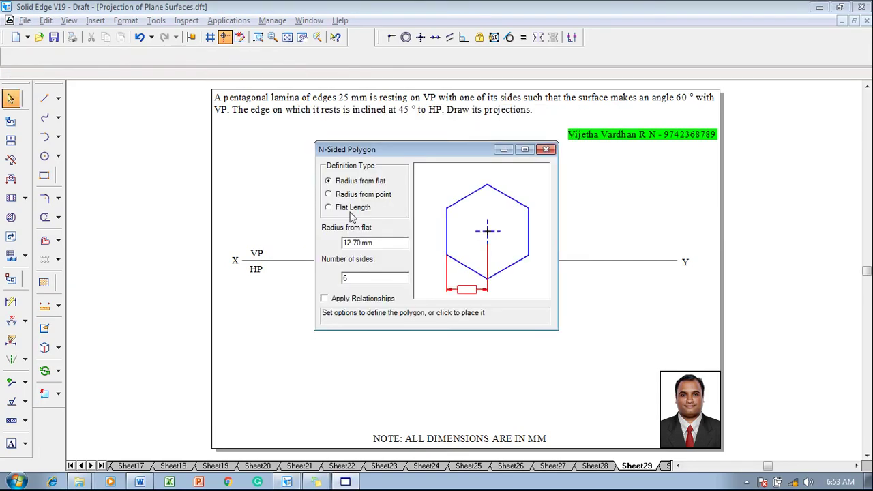
Define the polygon by Flat Length and enter the 25 mm side value
click(329, 208)
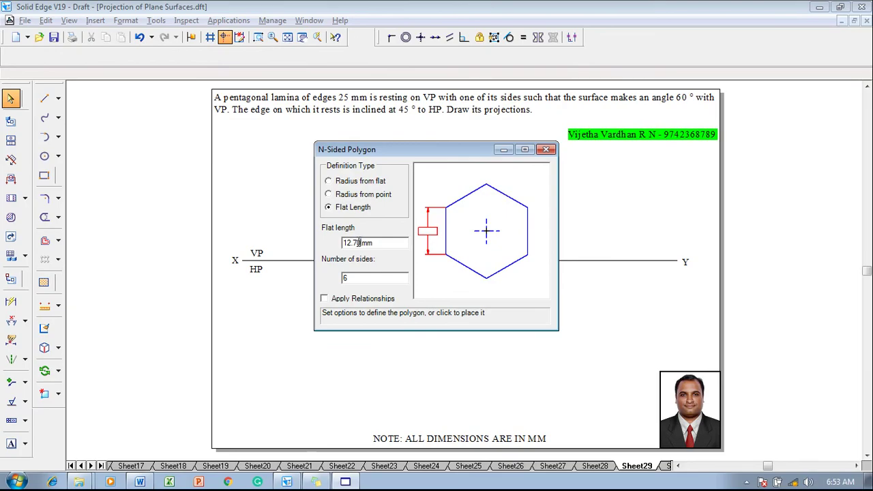
double_click(359, 243)
text(25)
text(55)
Place the pentagon, move it just above the XY line, and thicken its outline
click(413, 386)
click(417, 386)
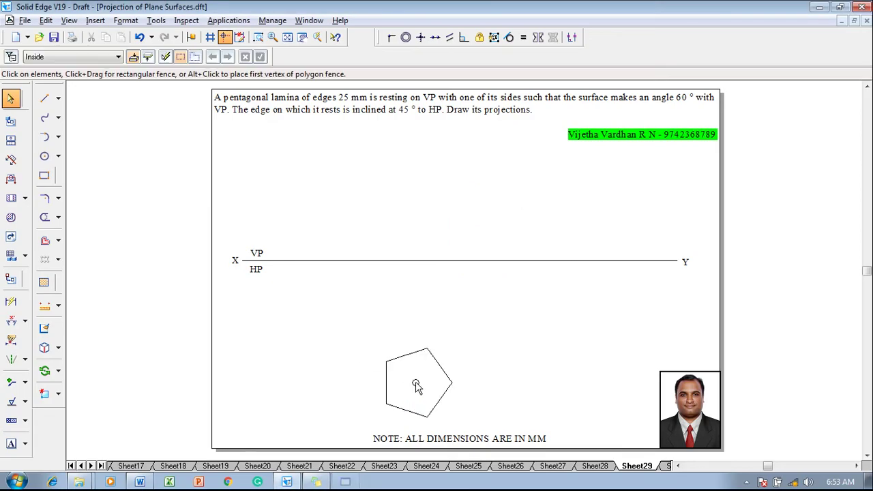
drag(376, 338, 356, 235)
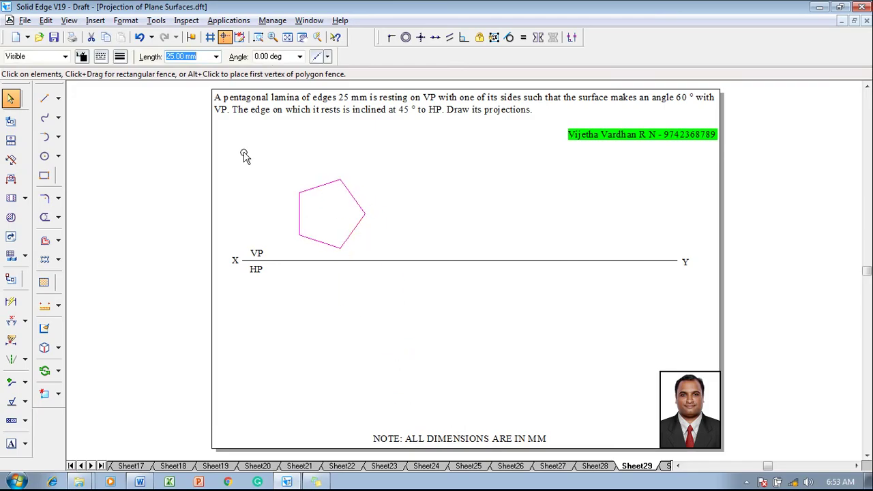
click(119, 57)
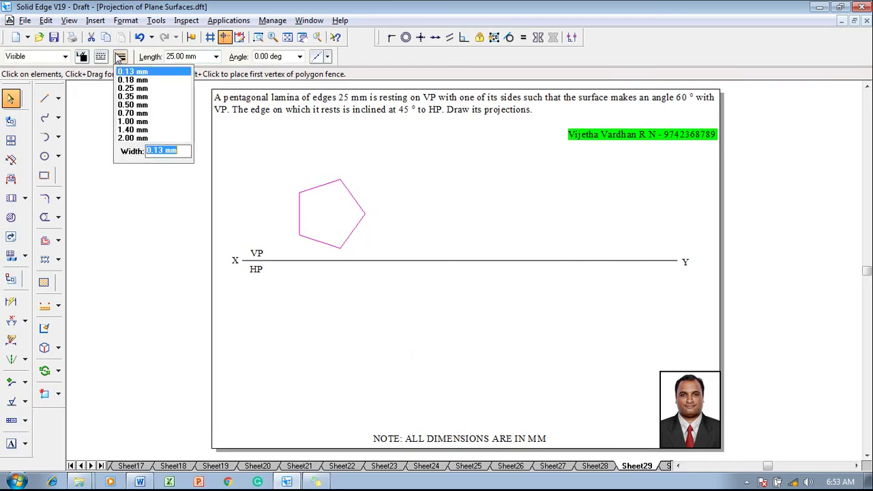
click(135, 105)
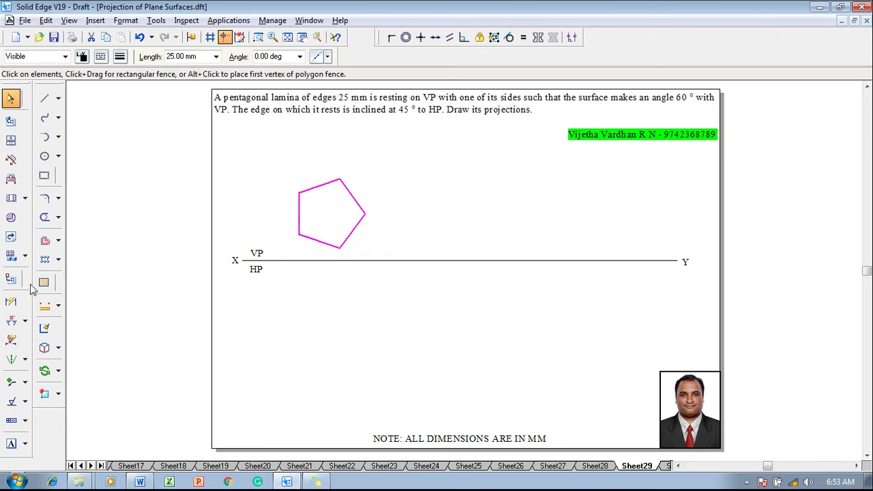
Dimension the pentagon's vertical left edge as 25
click(11, 300)
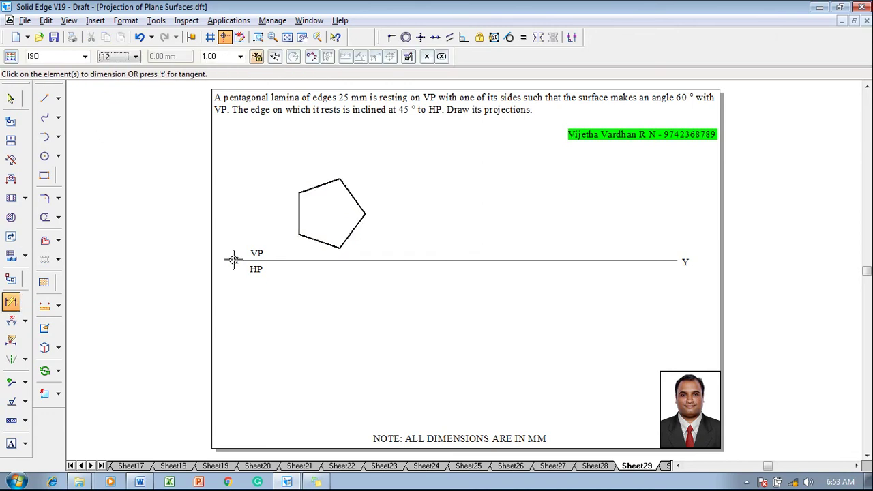
click(298, 215)
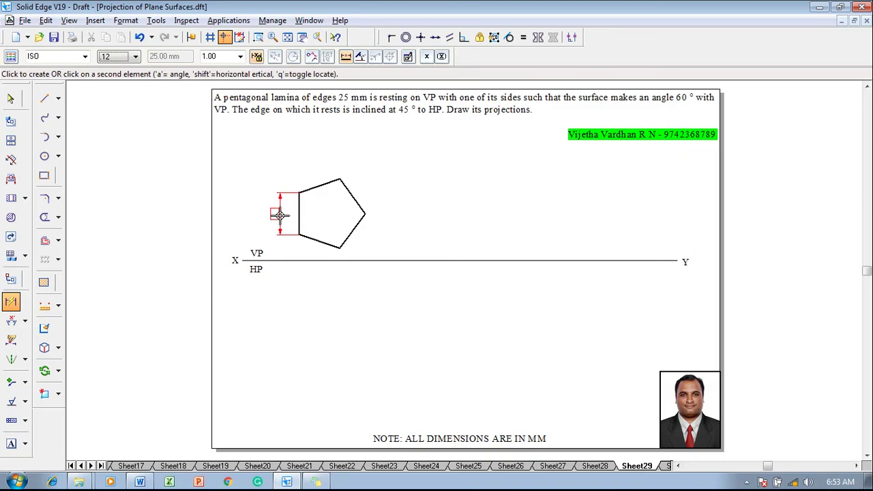
click(279, 216)
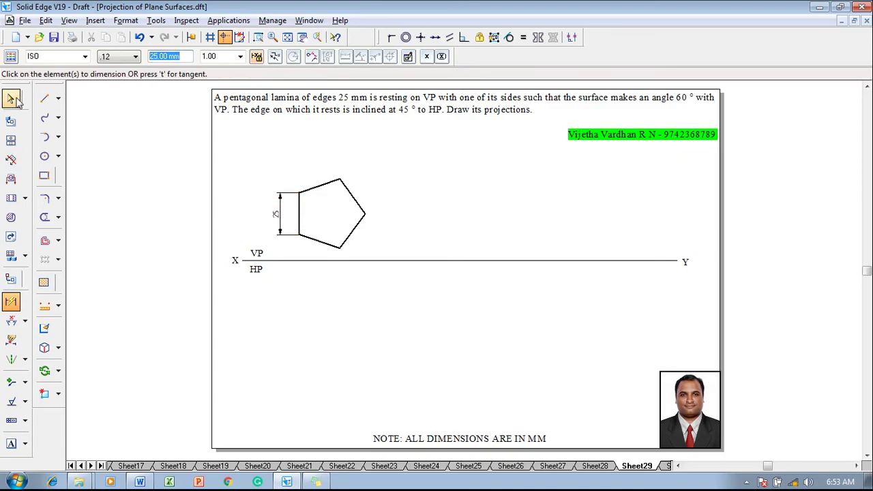
Drop thin vertical projectors from the pentagon's lower-left, top and right vertices to XY
click(44, 98)
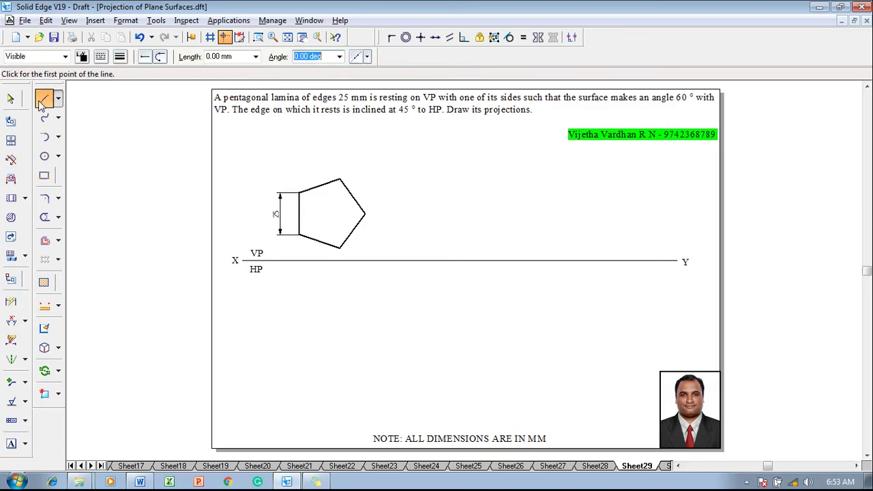
click(120, 57)
click(129, 73)
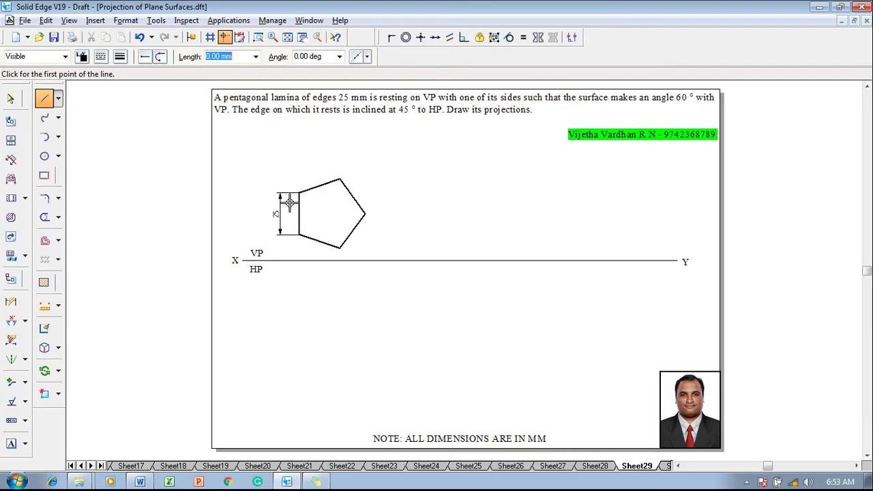
click(299, 236)
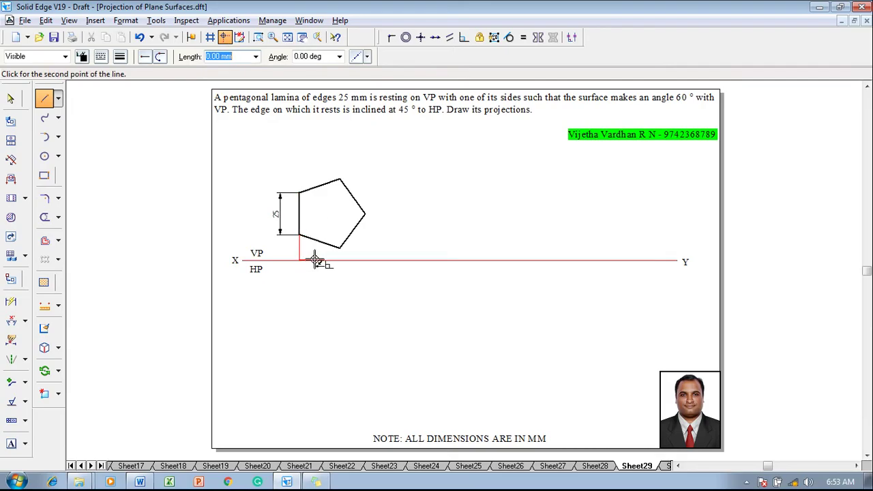
click(315, 260)
right_click(329, 216)
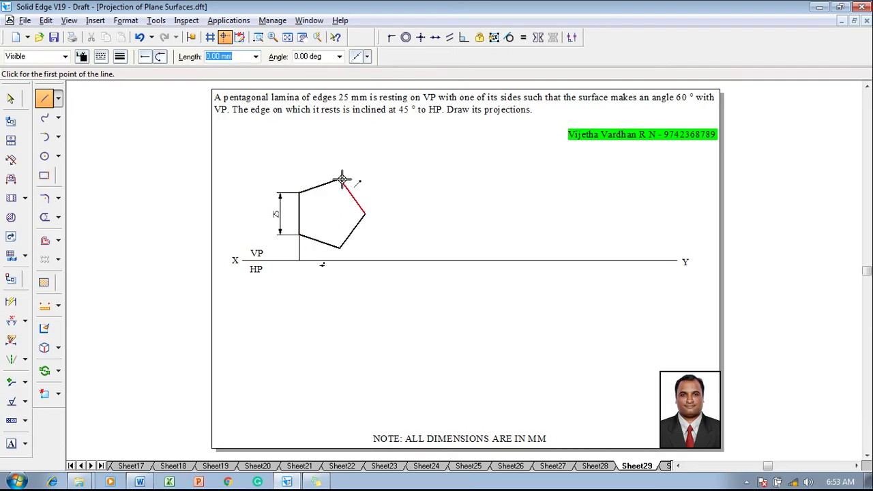
click(341, 180)
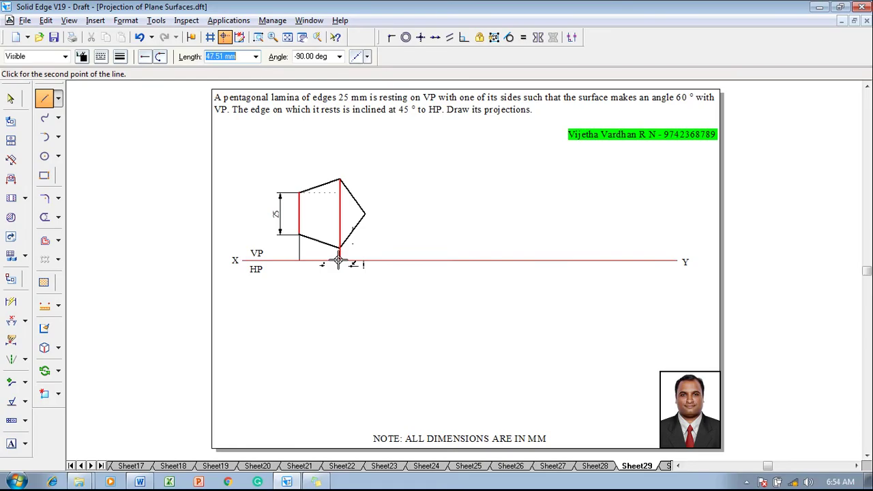
click(339, 259)
right_click(362, 231)
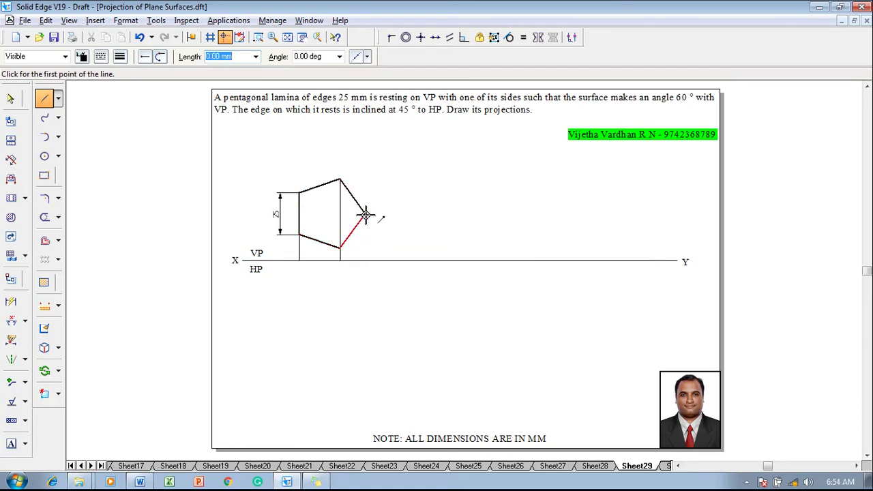
click(365, 215)
click(366, 260)
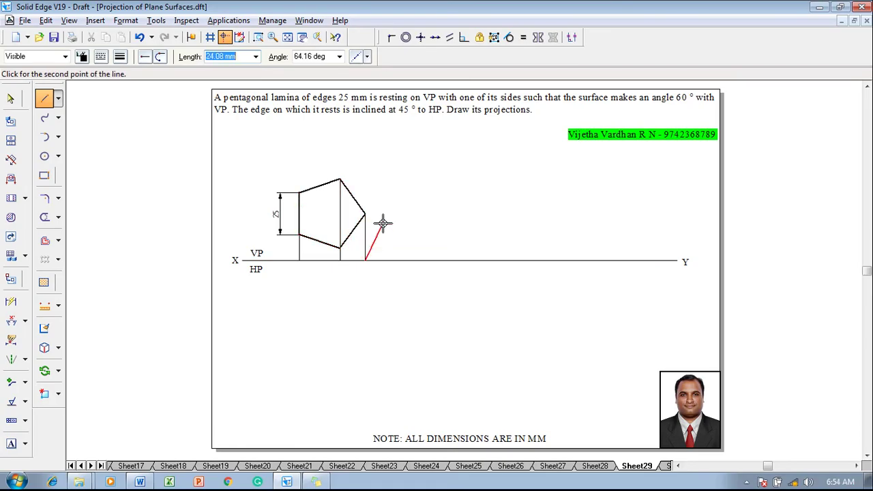
right_click(383, 223)
Draw the 0.35 mm top-view line along XY from below a'e' to below c
click(120, 57)
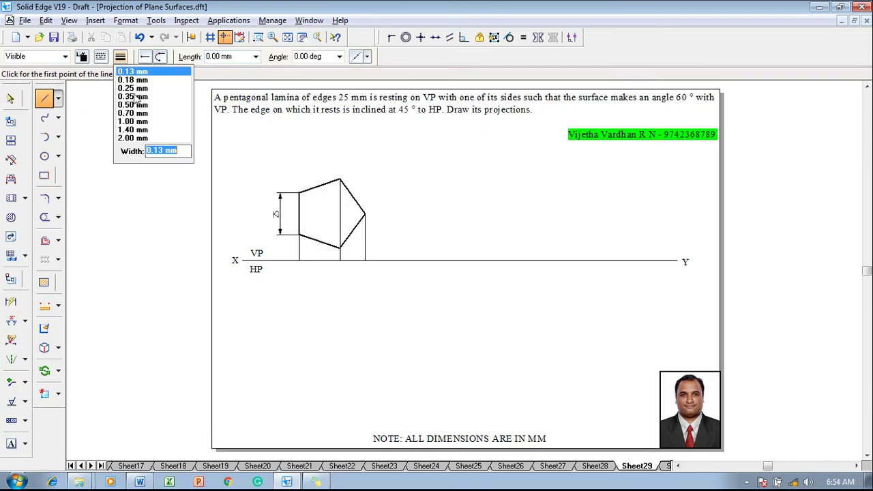
click(135, 96)
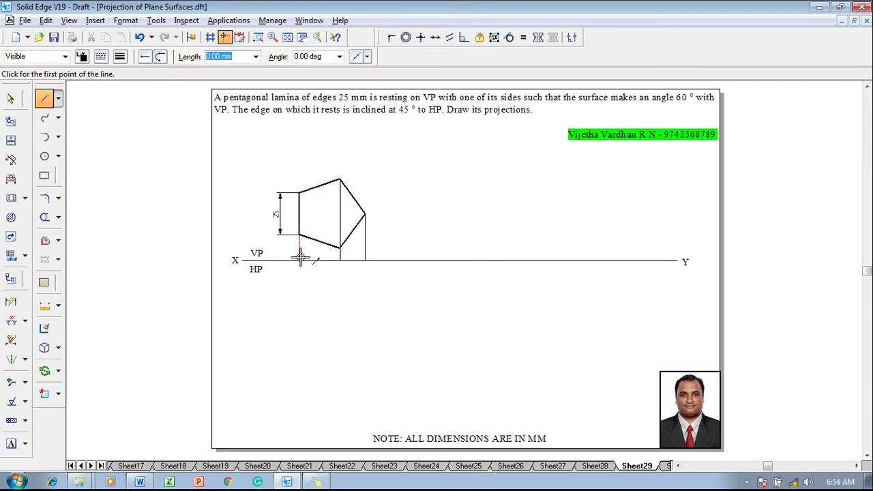
click(300, 260)
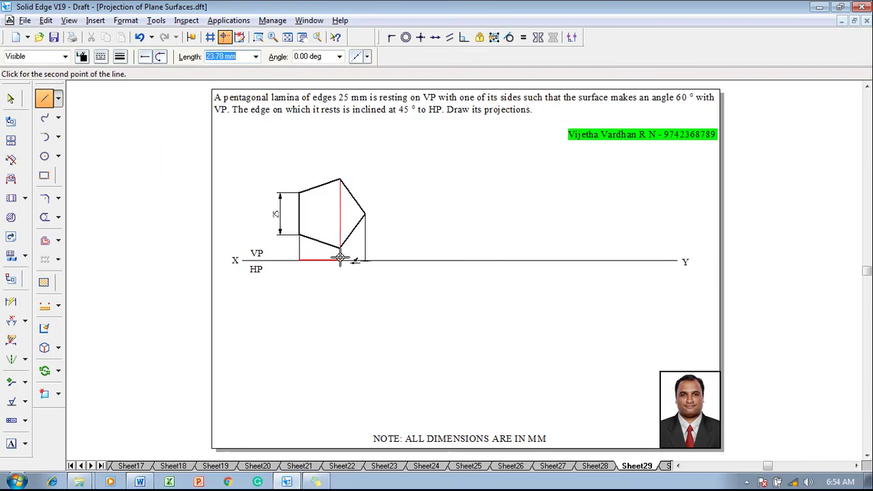
click(340, 259)
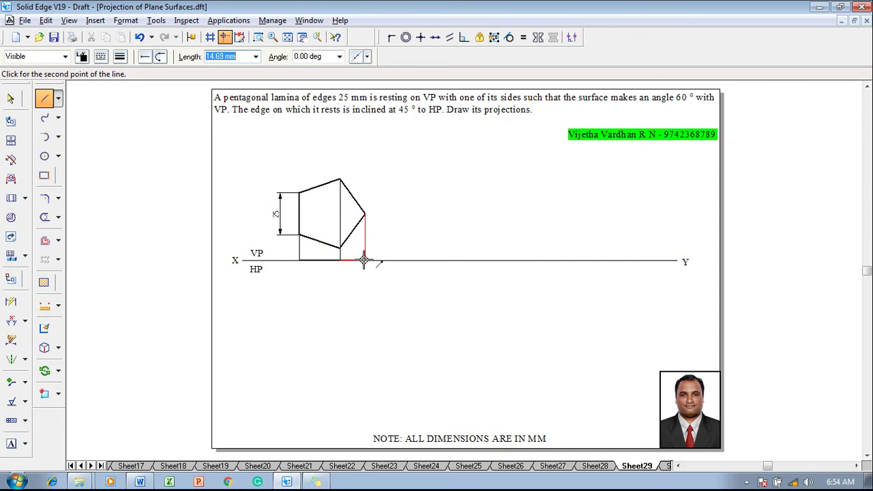
click(365, 259)
right_click(386, 238)
key(Escape)
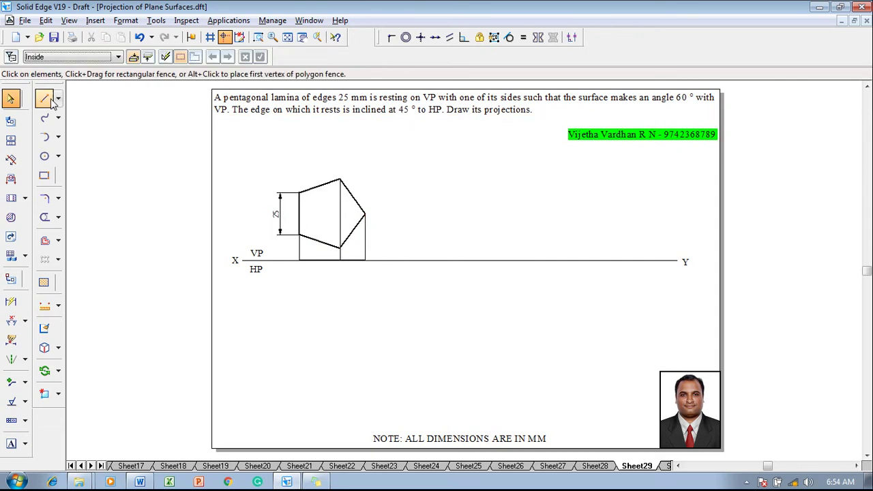
Place the corner labels a', b', c', d', e' around the pentagon front view
click(11, 443)
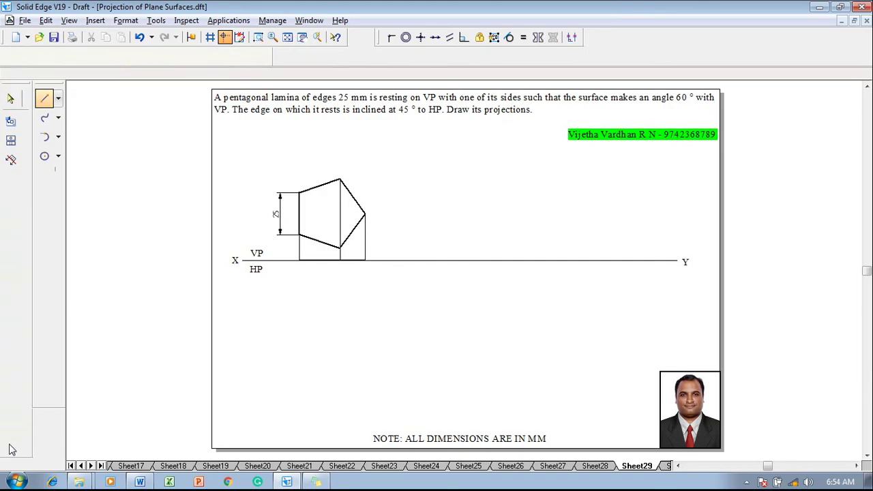
click(290, 180)
text(a')
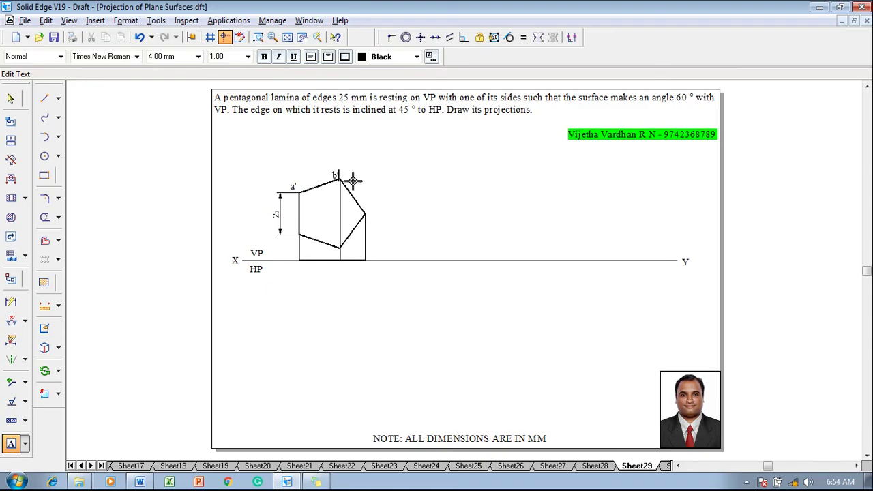
click(367, 200)
click(367, 199)
text(c)
text(d')
text(e')
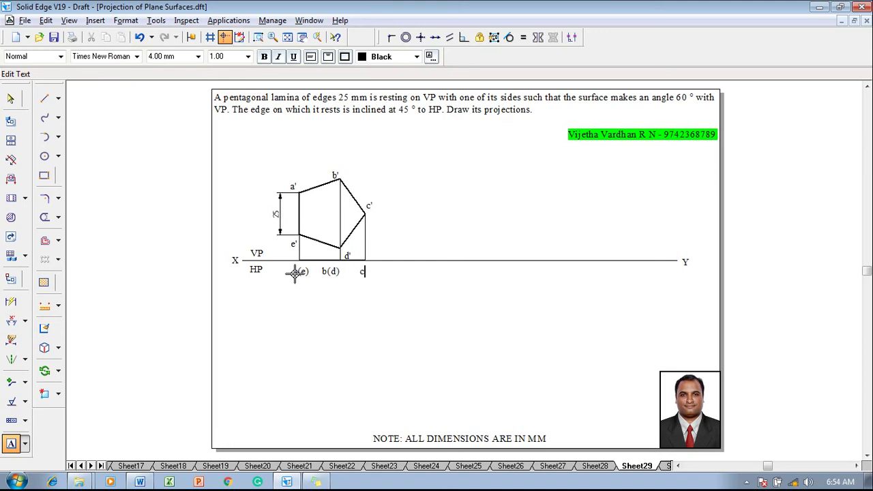
key(Escape)
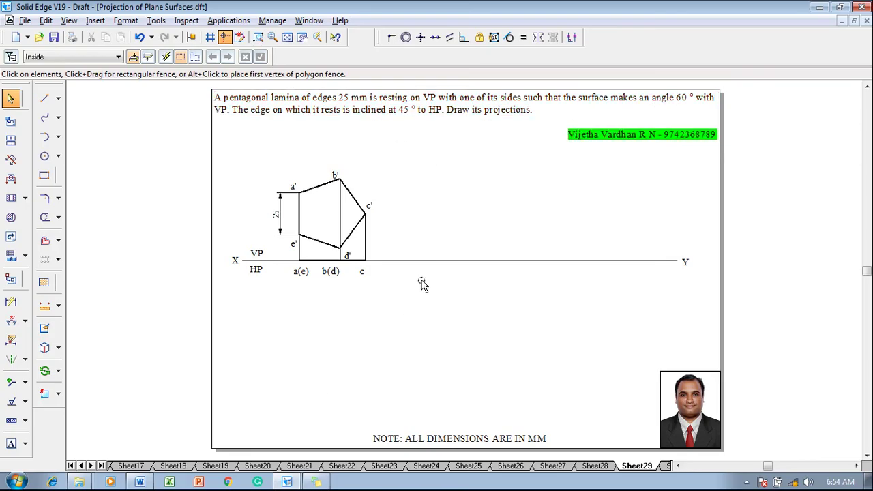
Move the top-view line and its a(e), b(d), c labels further right along XY
drag(407, 295, 282, 254)
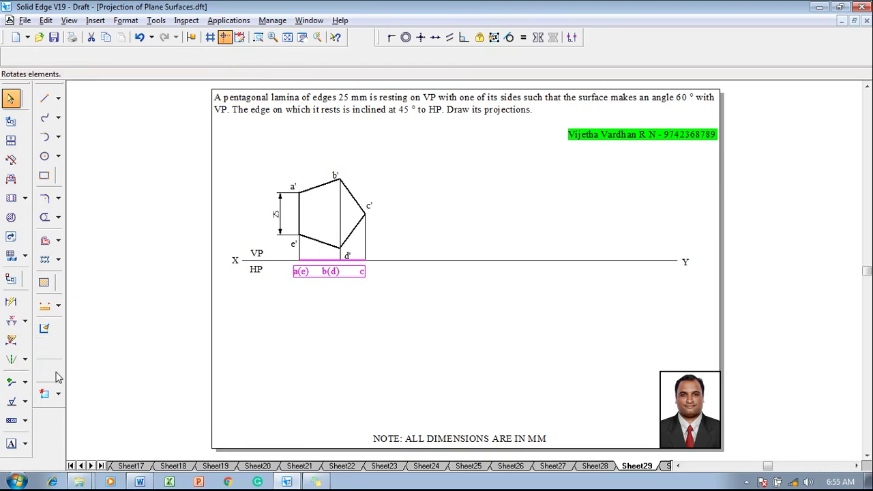
click(45, 370)
click(90, 372)
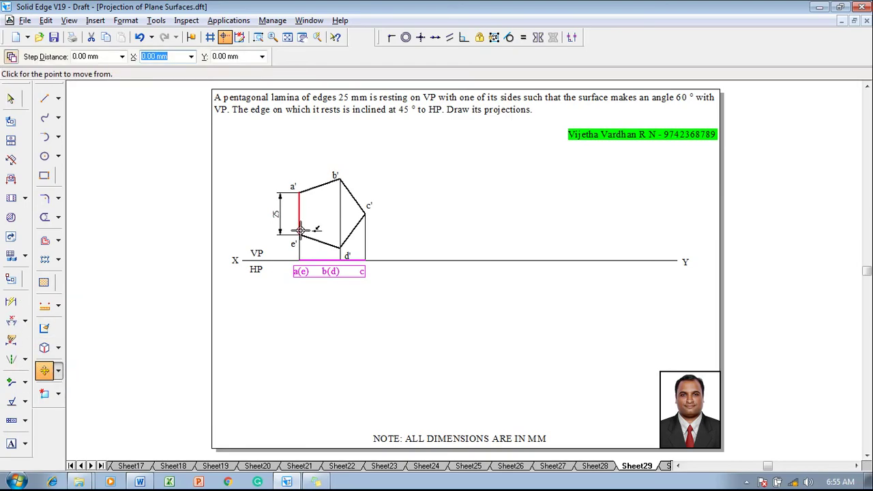
click(301, 261)
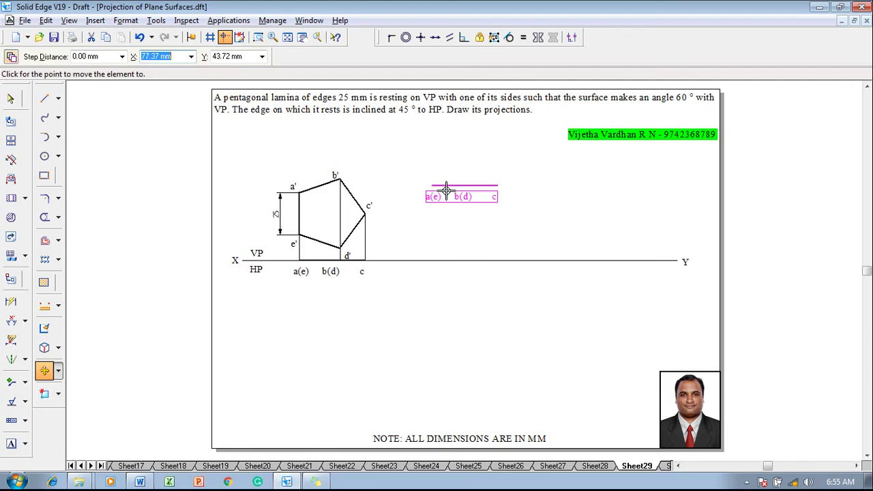
click(411, 260)
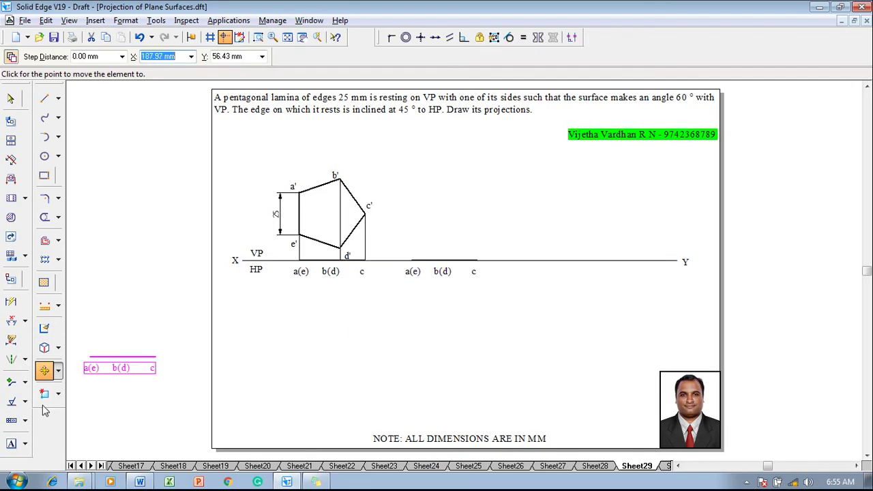
click(59, 372)
Rotate the copied top view 60° about its a(e) end so it slopes below XY
click(89, 386)
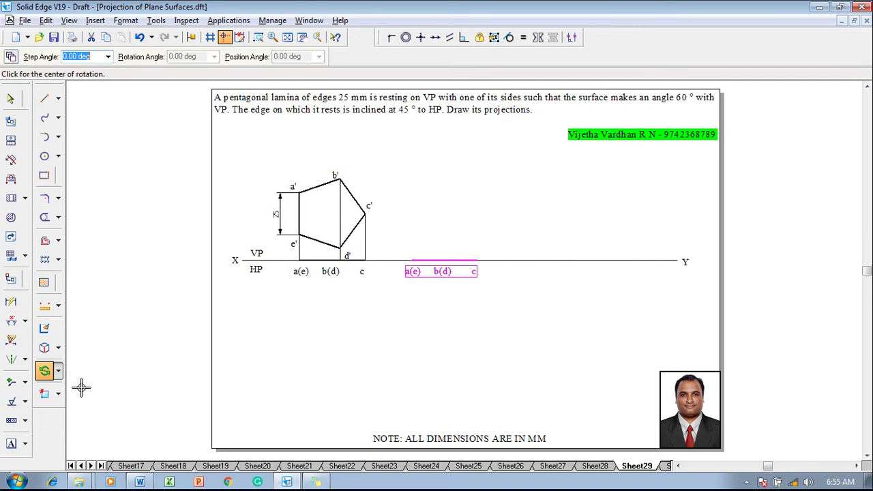
click(411, 259)
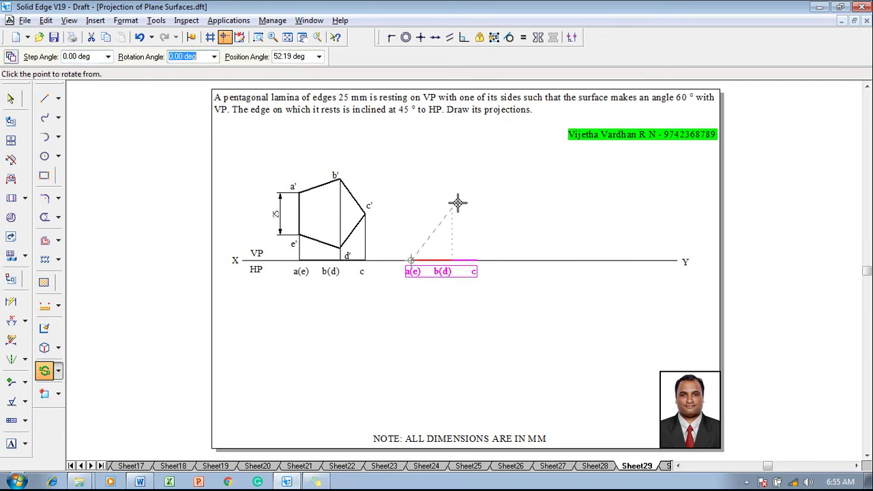
click(476, 260)
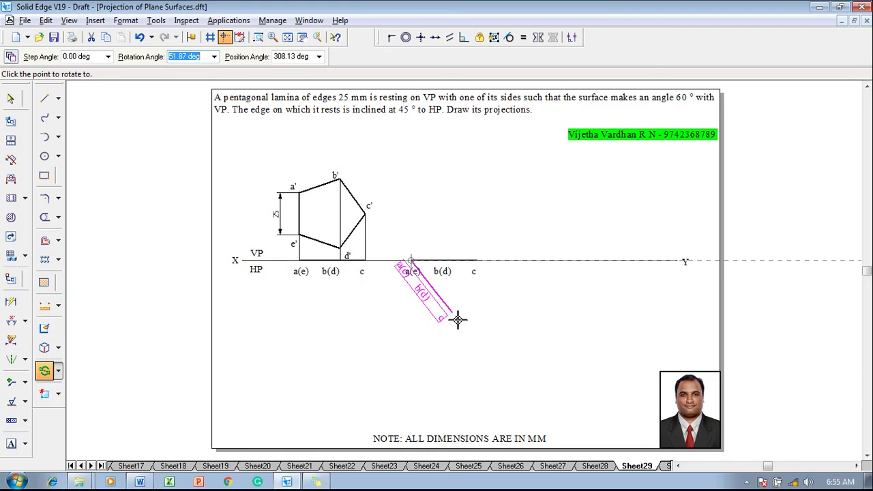
text(60)
key(Return)
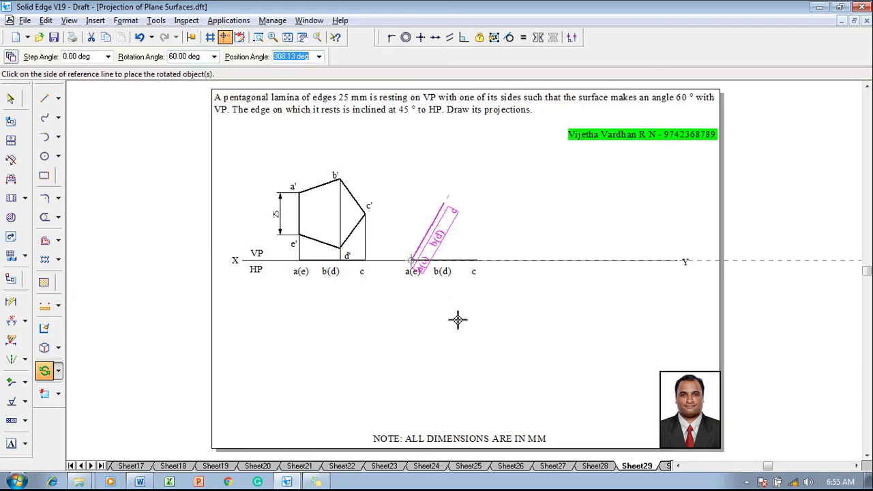
click(446, 384)
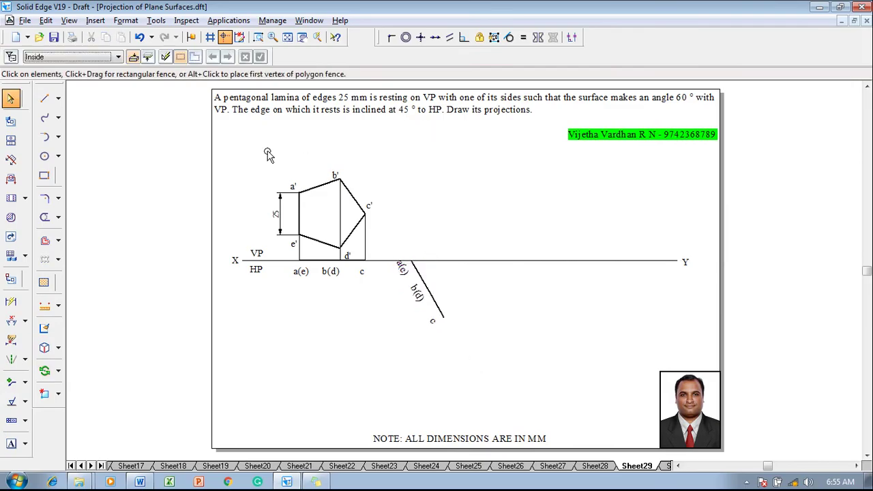
Draw 0.18 mm projectors from the tilted c and b(d) points, joined across to c' and b'
click(45, 98)
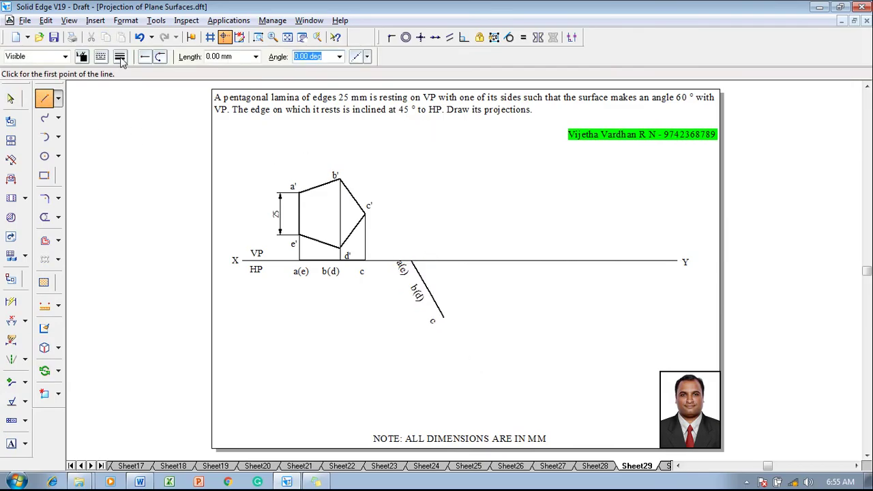
click(120, 57)
click(138, 80)
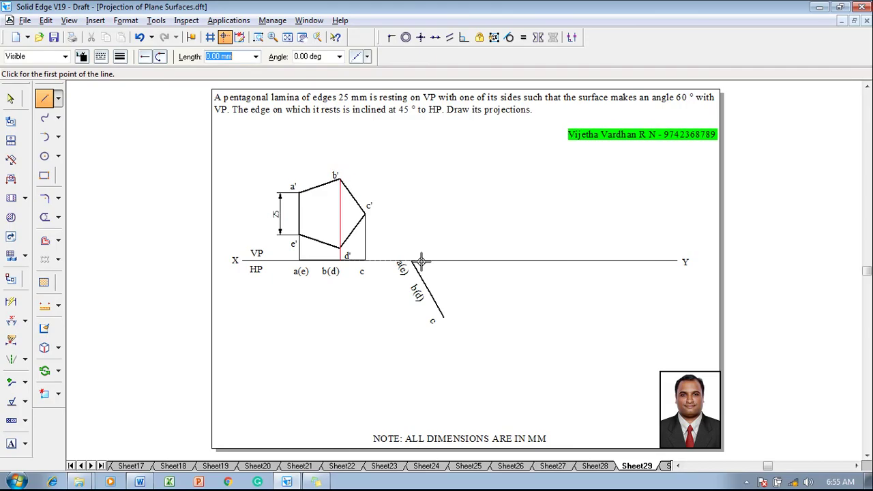
click(442, 316)
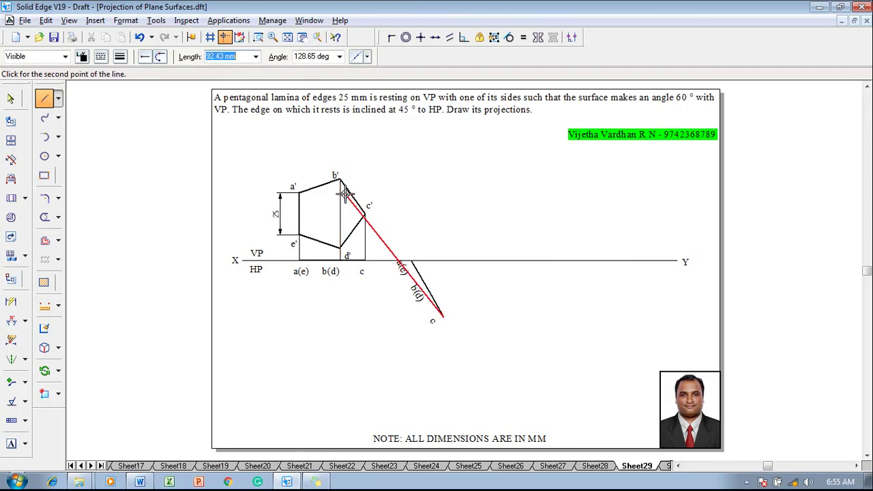
click(444, 213)
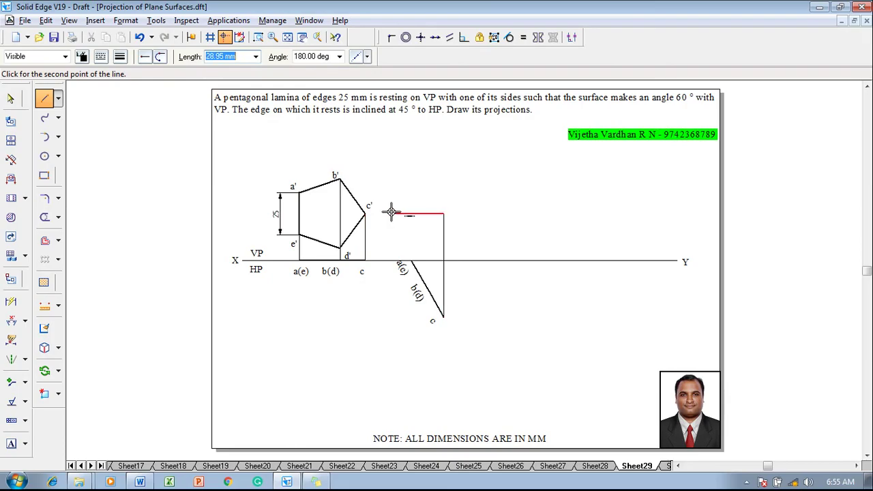
click(365, 214)
right_click(401, 235)
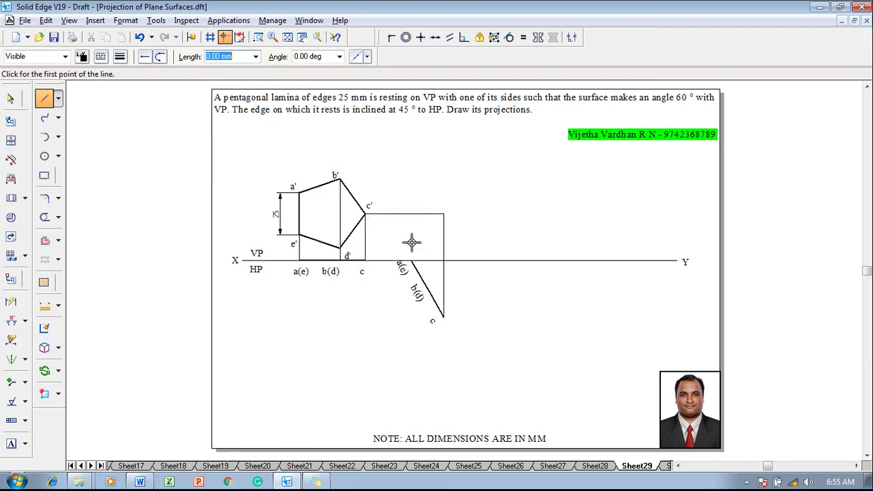
click(430, 294)
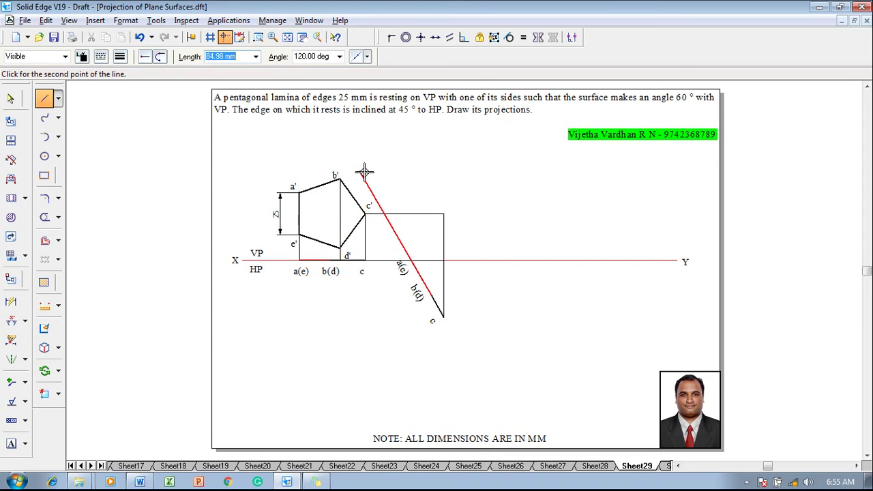
click(431, 180)
click(341, 180)
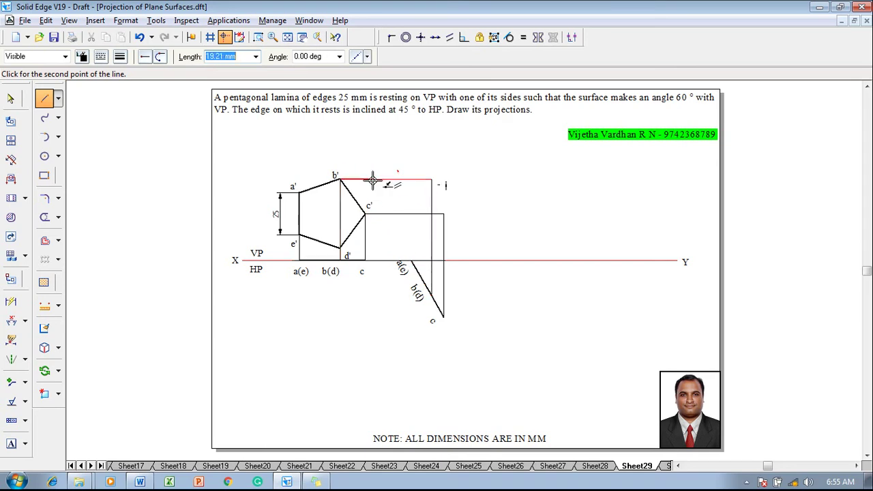
right_click(373, 180)
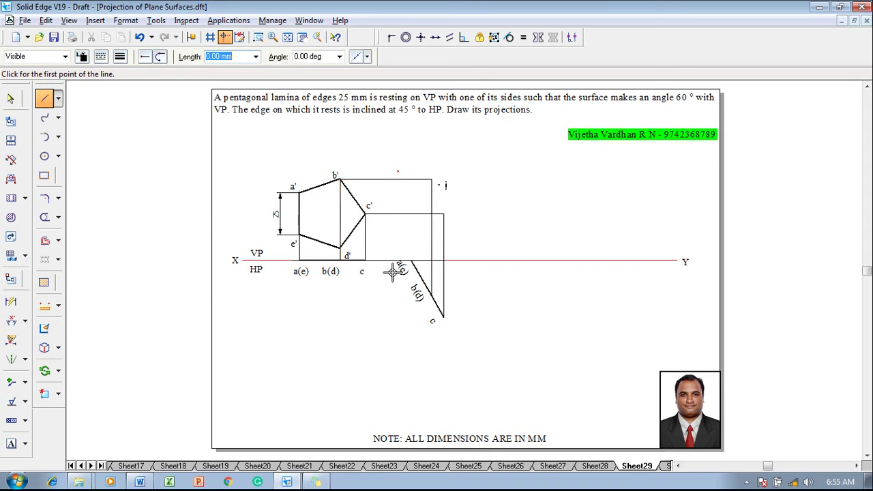
Extend d' across to the b(d) projector and raise a projector from a(e), undoing stray lines
click(341, 248)
click(432, 248)
right_click(431, 248)
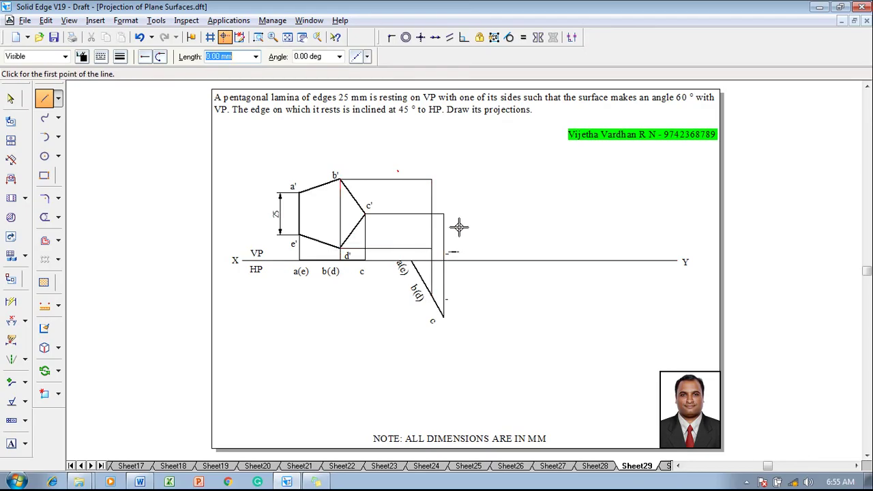
click(411, 260)
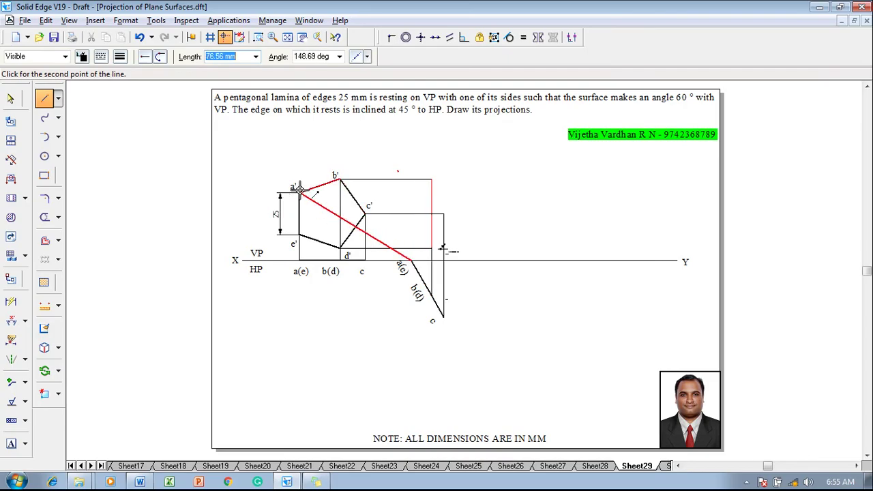
click(411, 193)
click(298, 192)
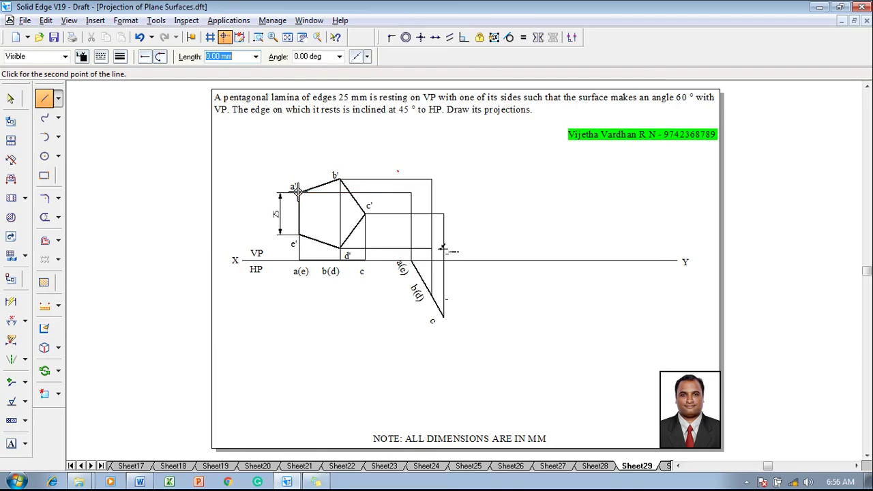
click(313, 212)
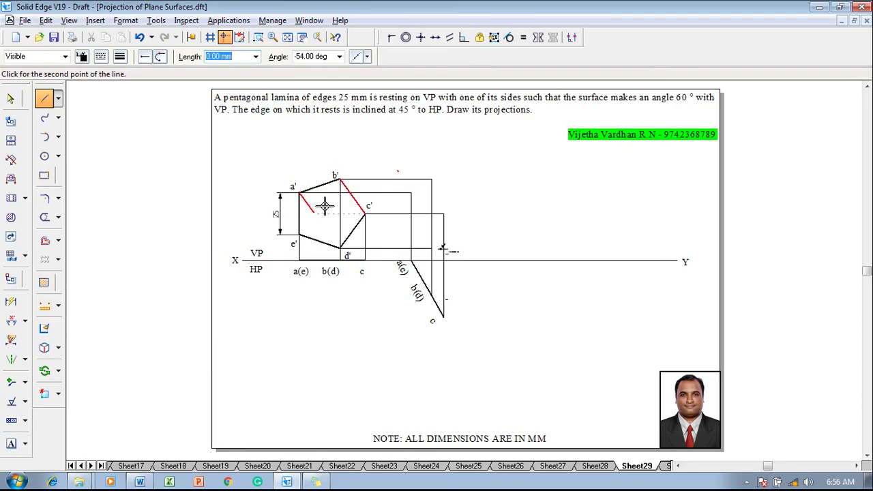
key(ctrl+z)
key(ctrl+z)
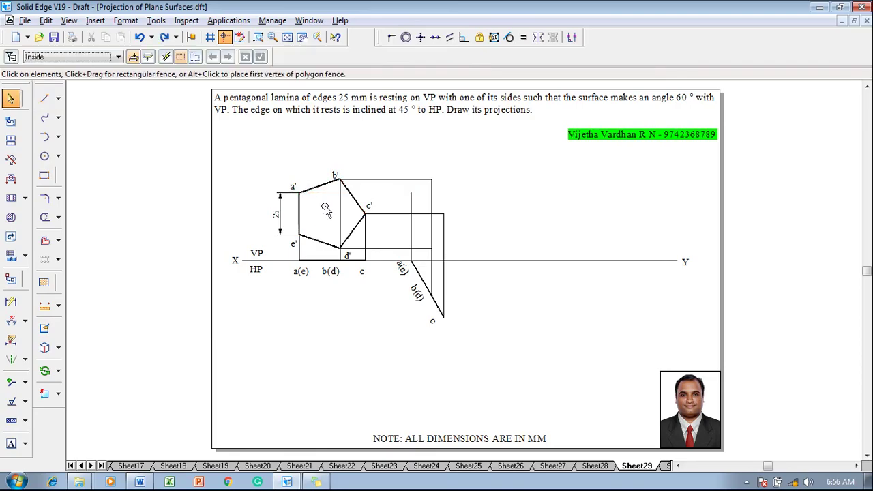
Draw horizontal projectors from a' and e' across to the a(e) projector
click(44, 99)
click(300, 193)
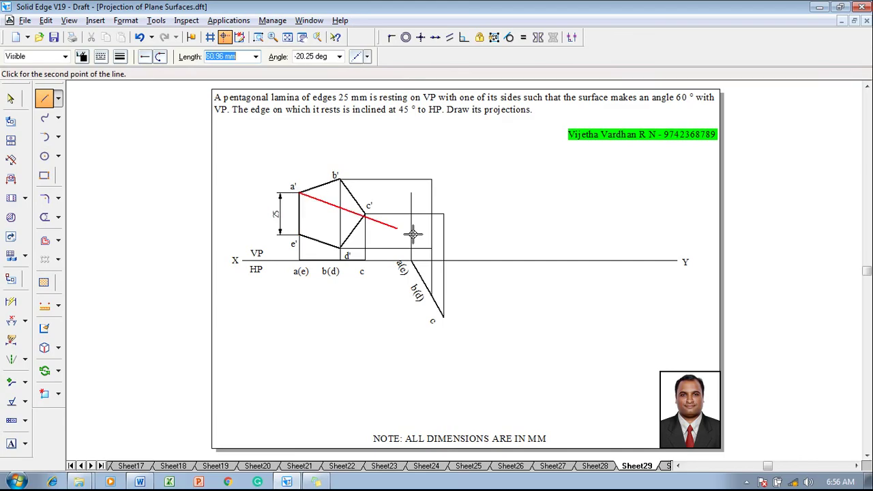
click(415, 193)
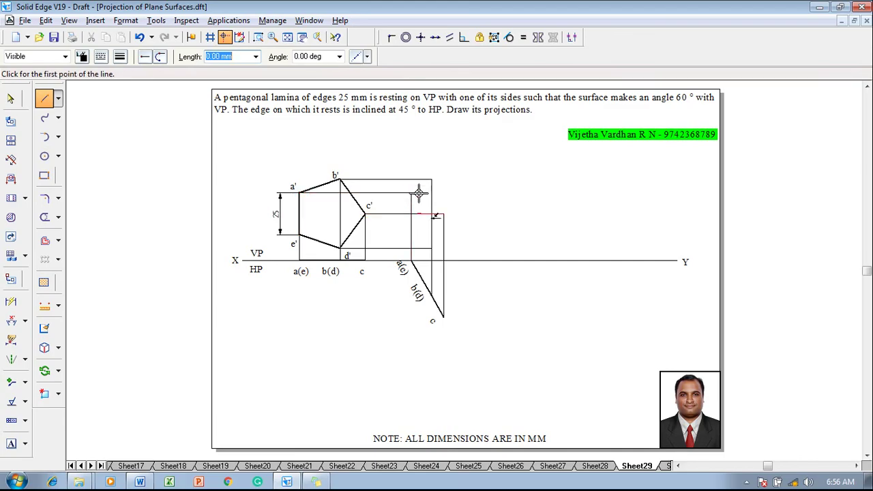
click(300, 234)
click(411, 234)
click(411, 234)
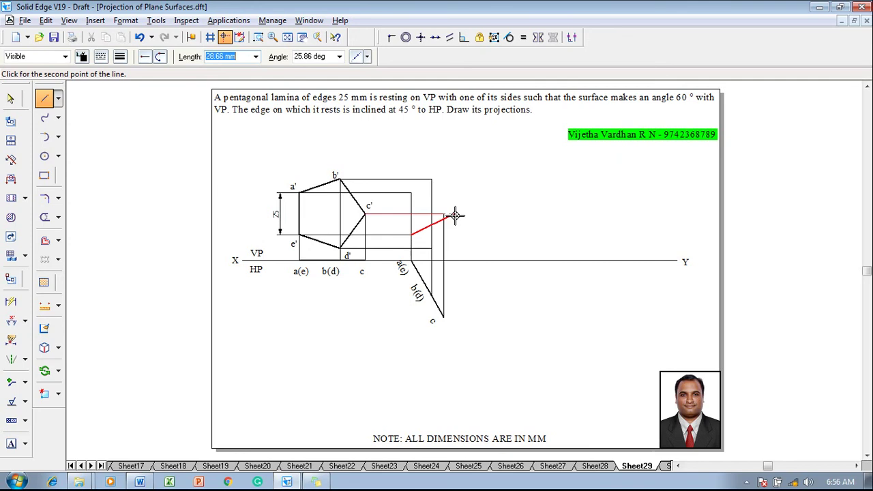
key(Escape)
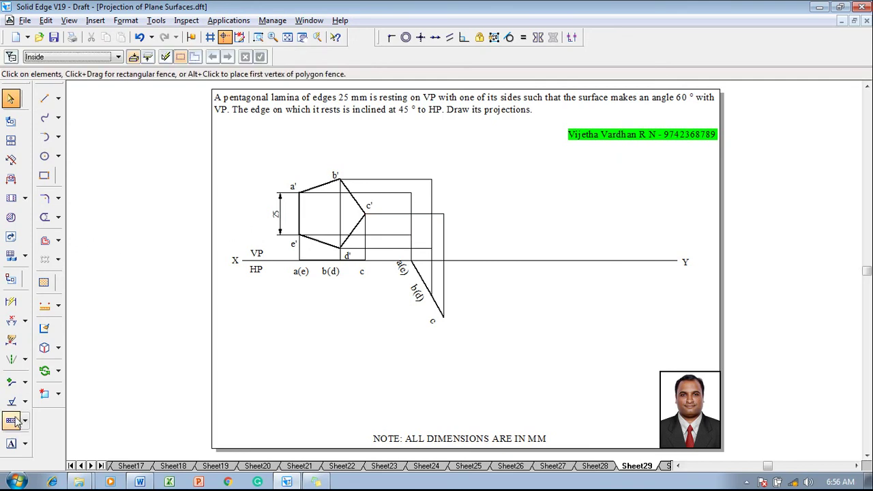
Place labels a' to e' at the new front-view intersection points
click(11, 443)
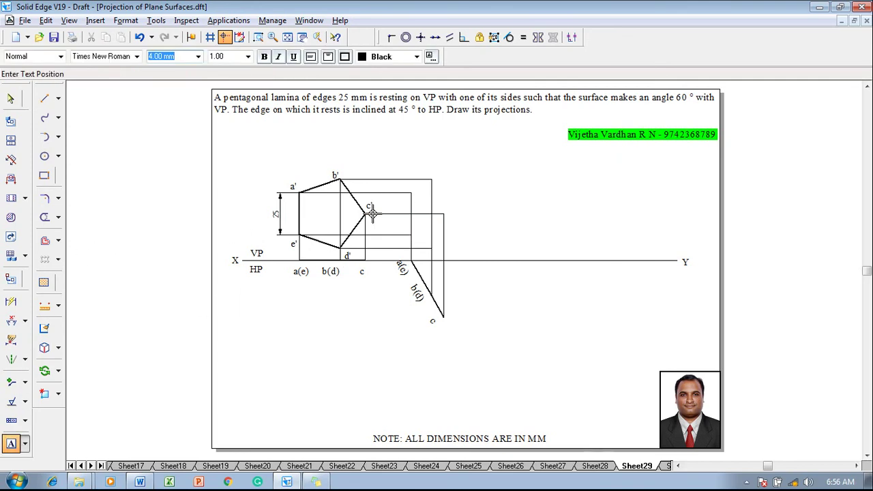
click(402, 195)
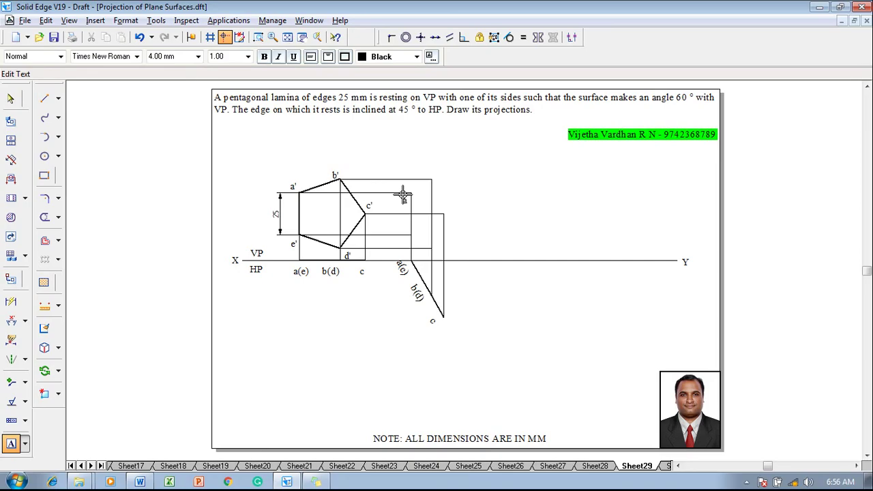
text(a)
click(403, 220)
key(Escape)
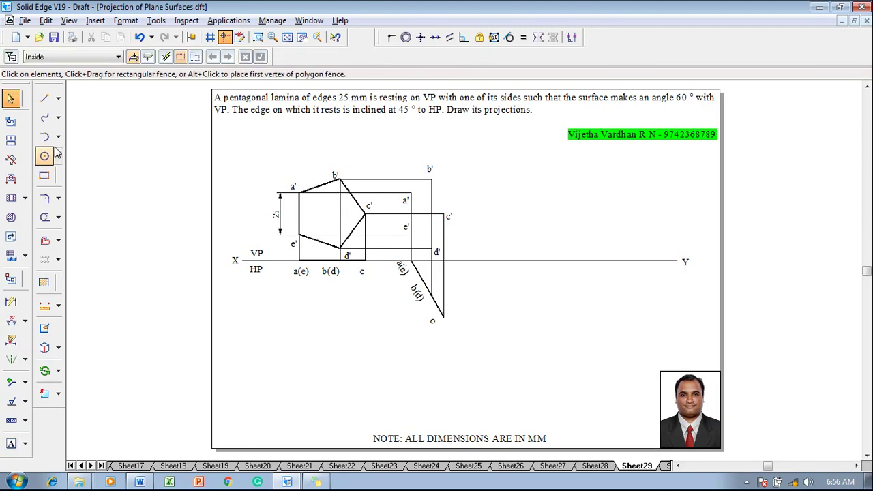
Outline the new pentagon a'-b'-c'-d'-e' in a thicker line width, closing at a'
click(44, 98)
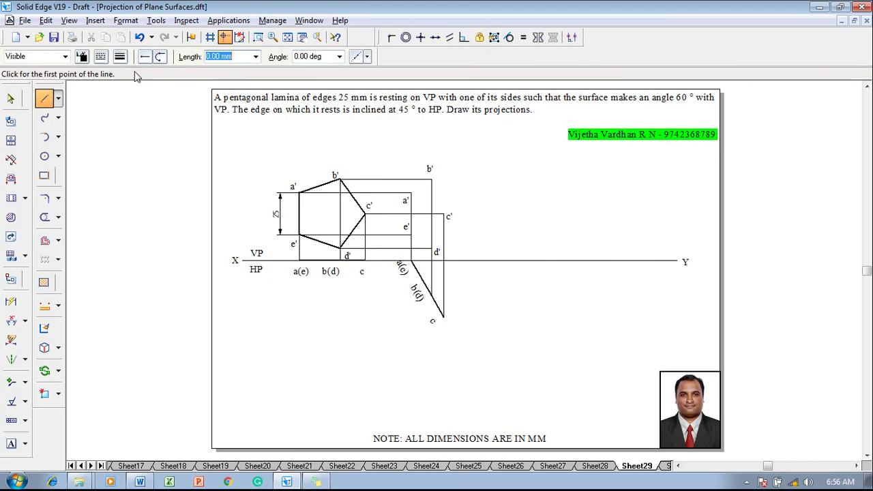
click(120, 57)
click(133, 105)
click(411, 194)
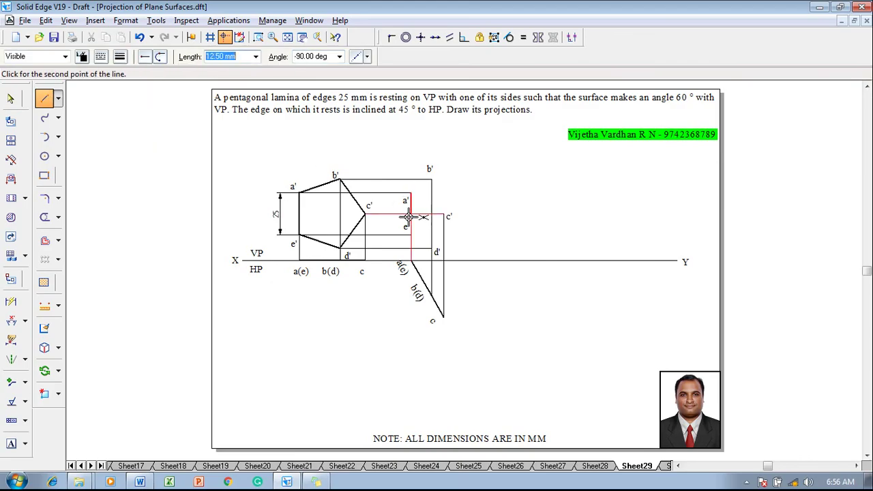
click(431, 180)
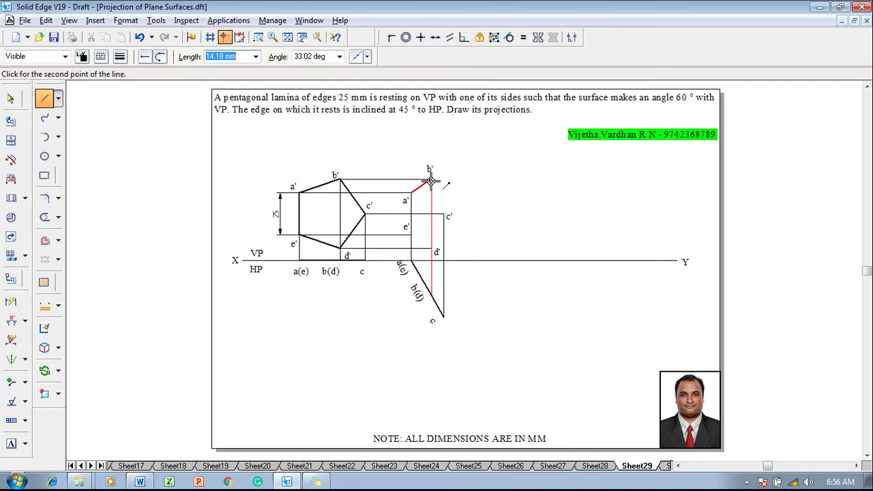
click(443, 214)
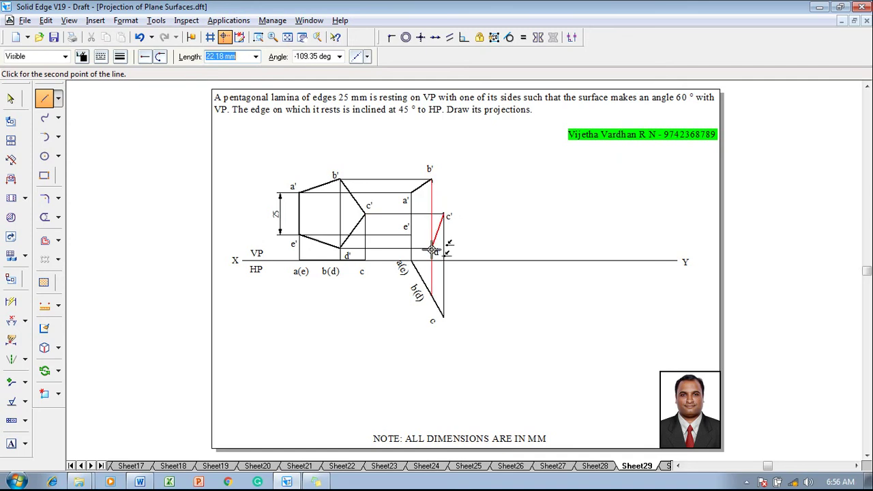
click(431, 248)
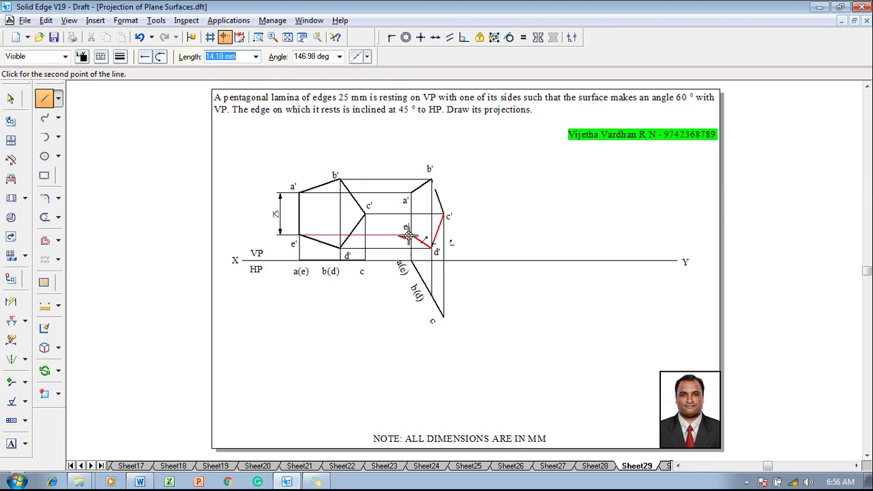
click(411, 236)
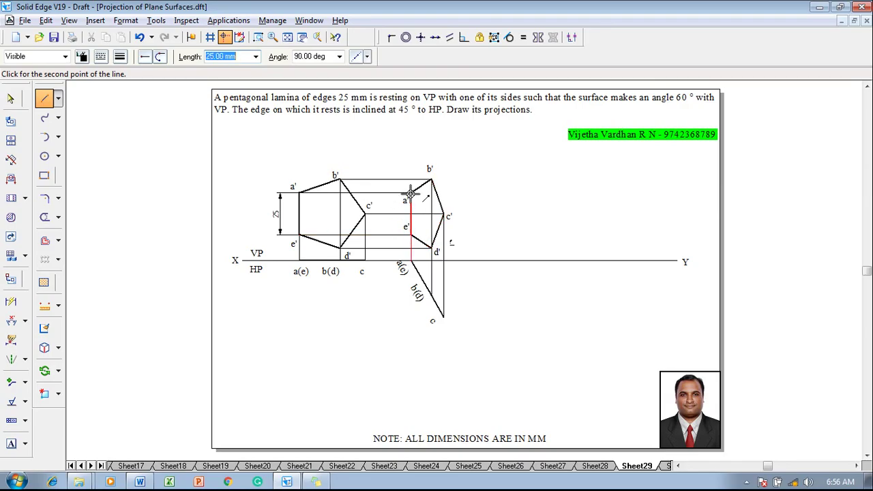
click(411, 193)
key(Escape)
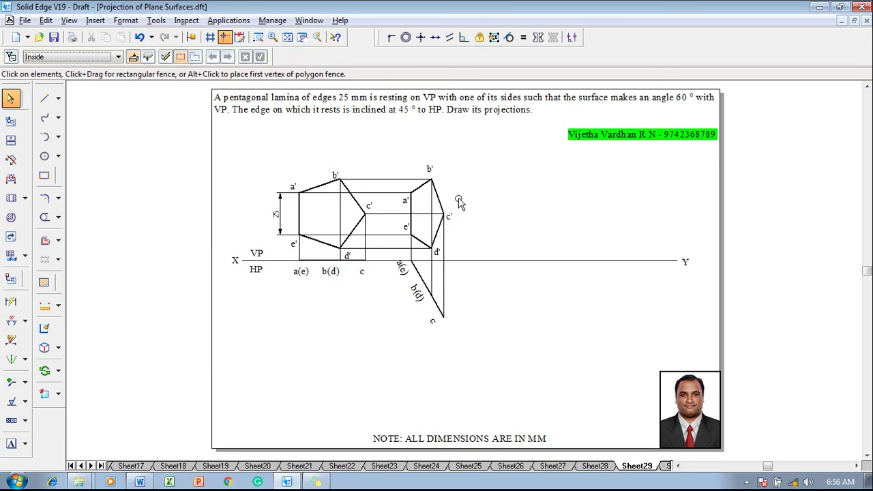
Dimension the 60° angle between the inclined top-view edge and the XY line
click(11, 320)
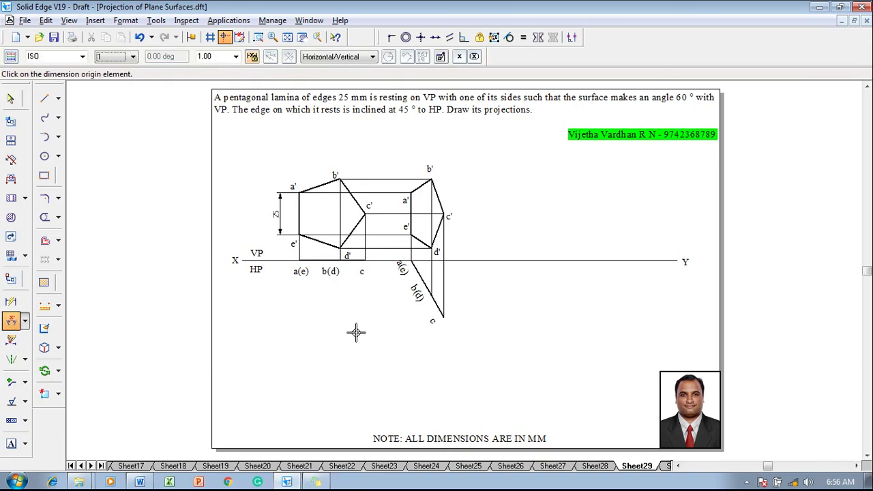
click(416, 271)
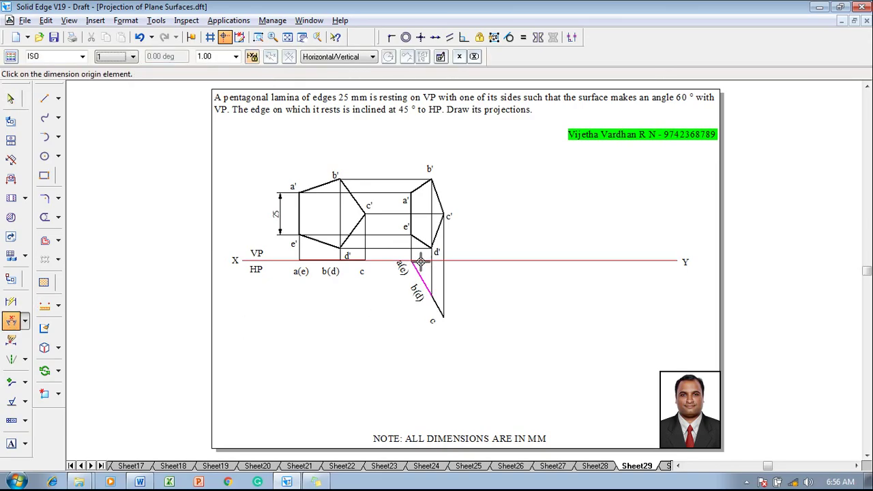
click(421, 261)
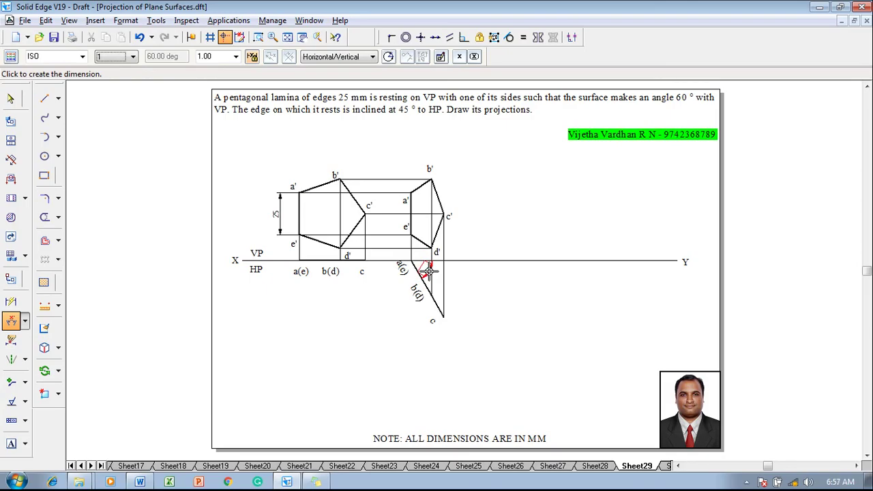
click(427, 271)
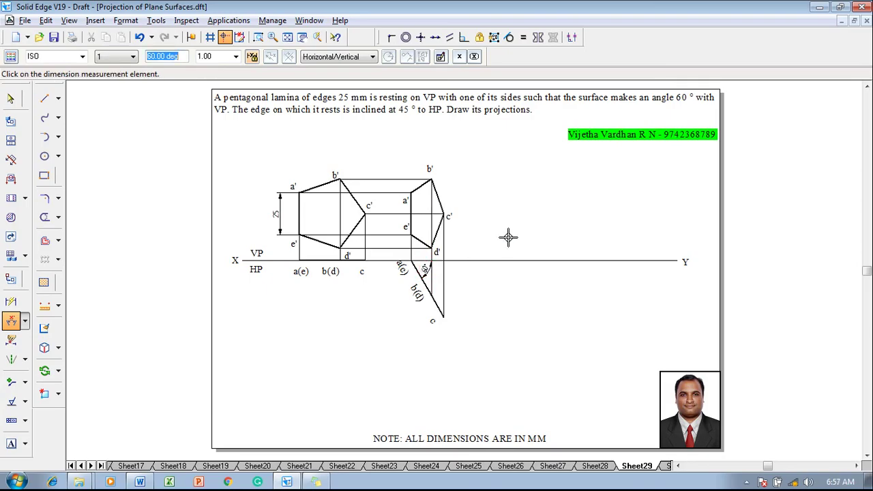
key(Escape)
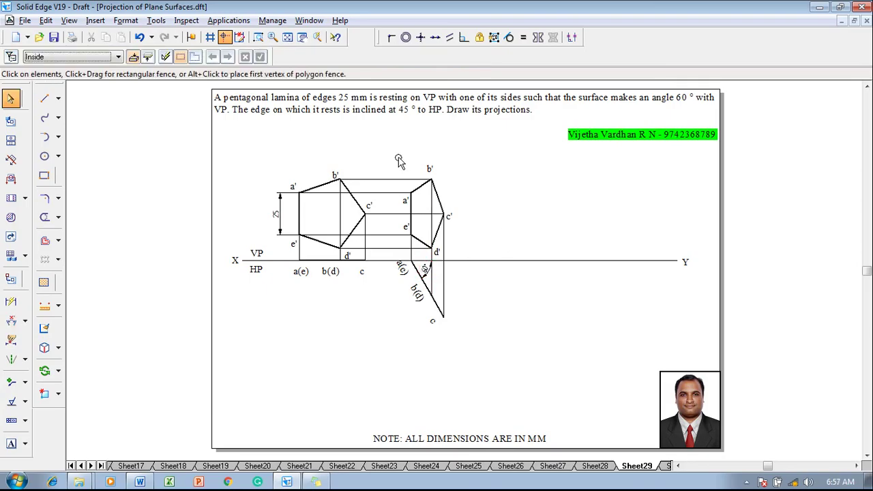
Check the new front view and edge a'e''s length, then bring up the Line tool's width list
drag(399, 160, 460, 262)
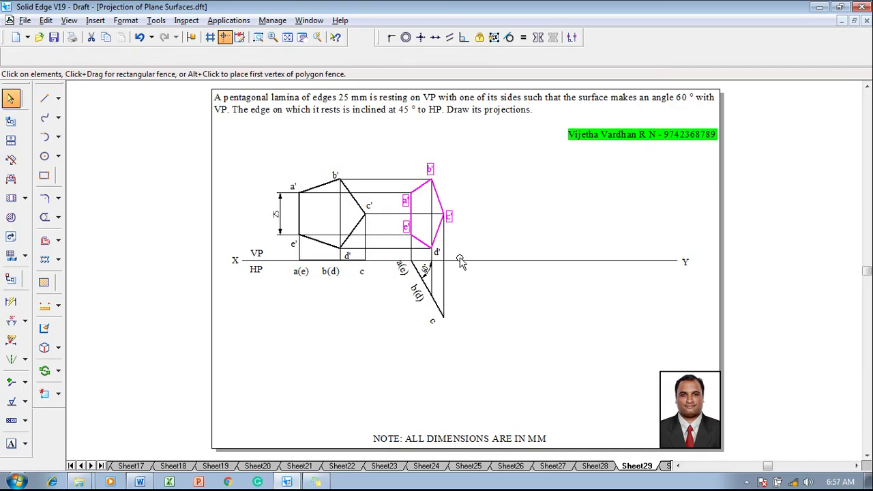
click(612, 165)
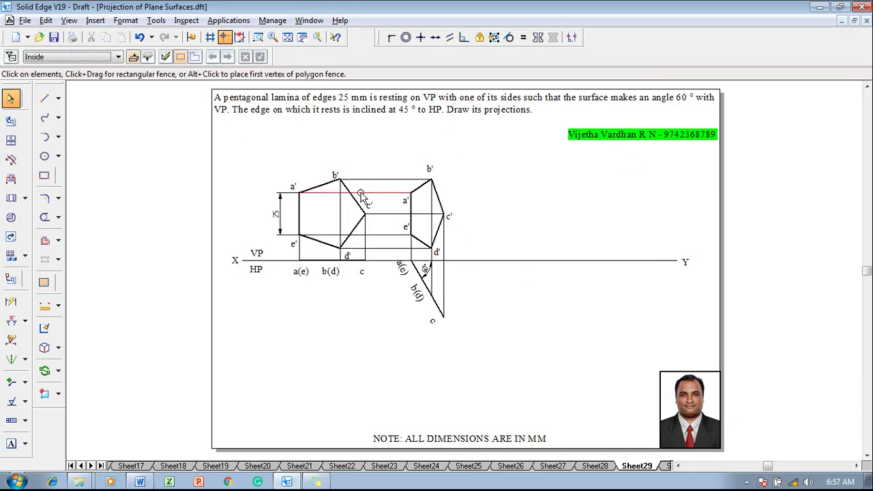
click(412, 212)
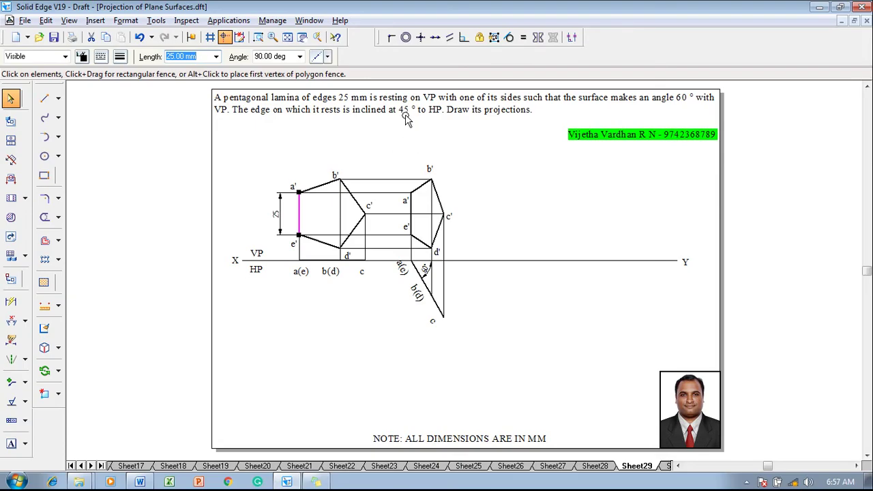
click(44, 98)
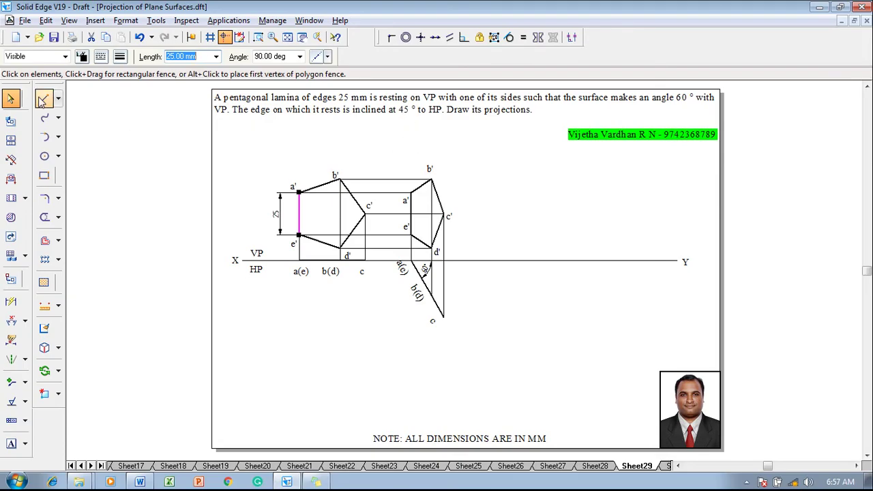
click(120, 56)
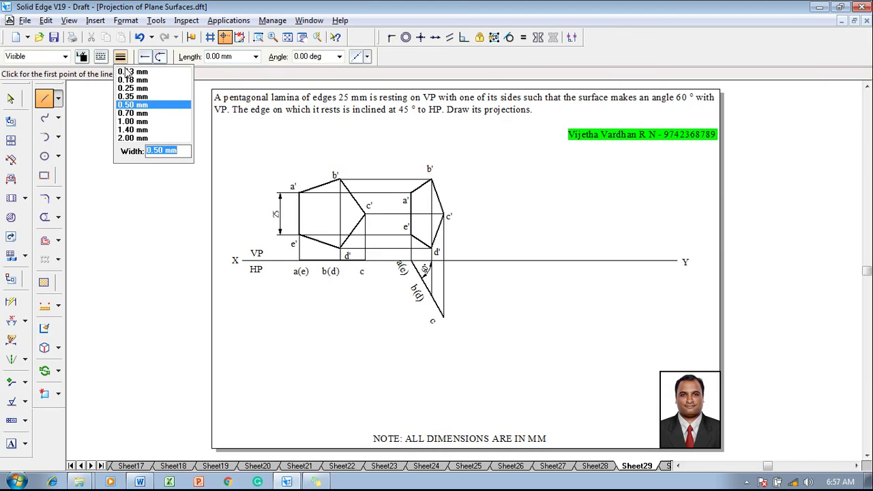
Draw a new line on the right that ends on the XY line
click(127, 79)
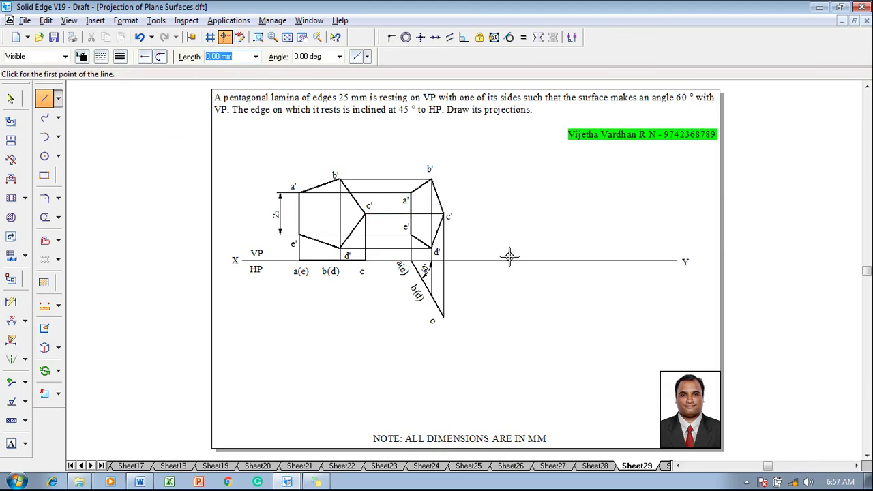
click(615, 261)
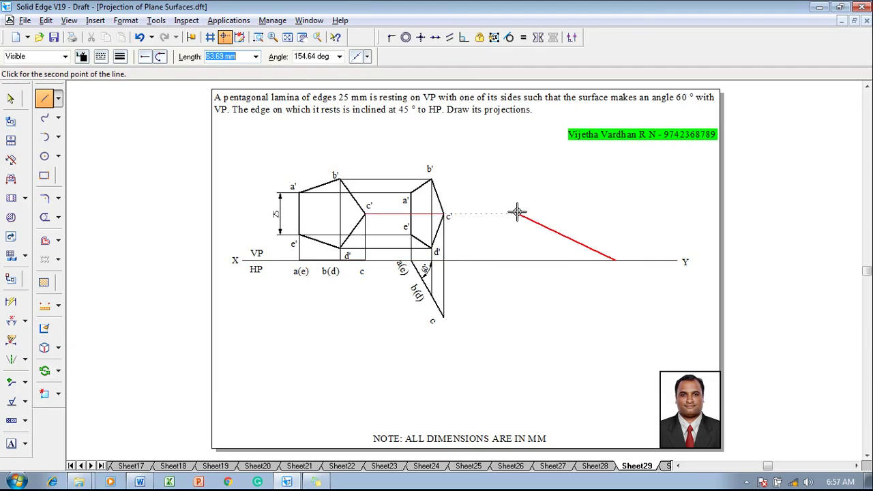
click(492, 199)
right_click(510, 163)
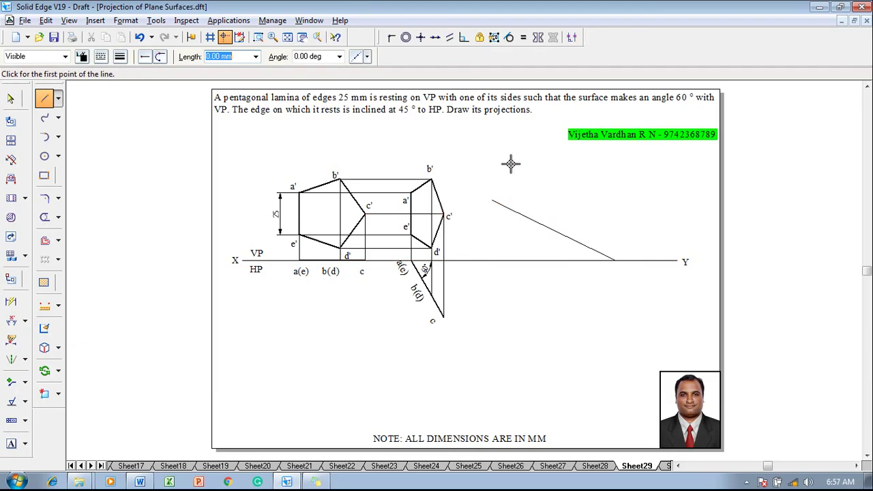
Fix the new line at 45° to XY with an angle dimension
click(12, 322)
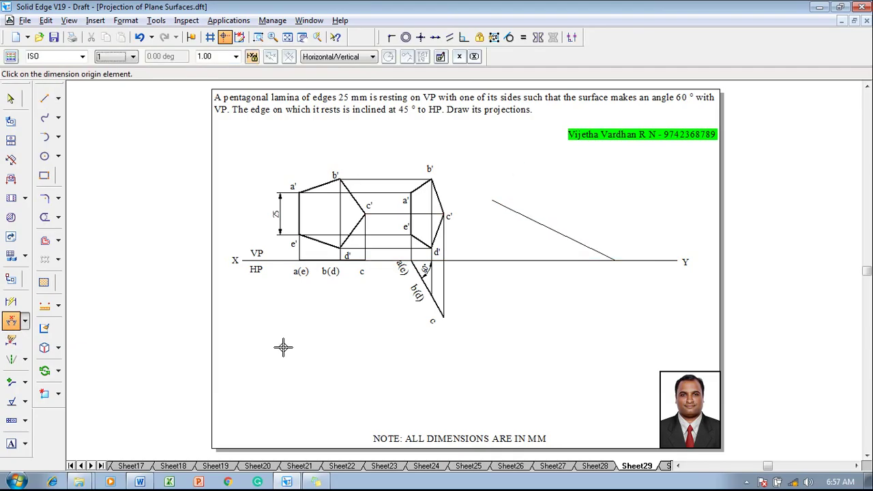
click(566, 237)
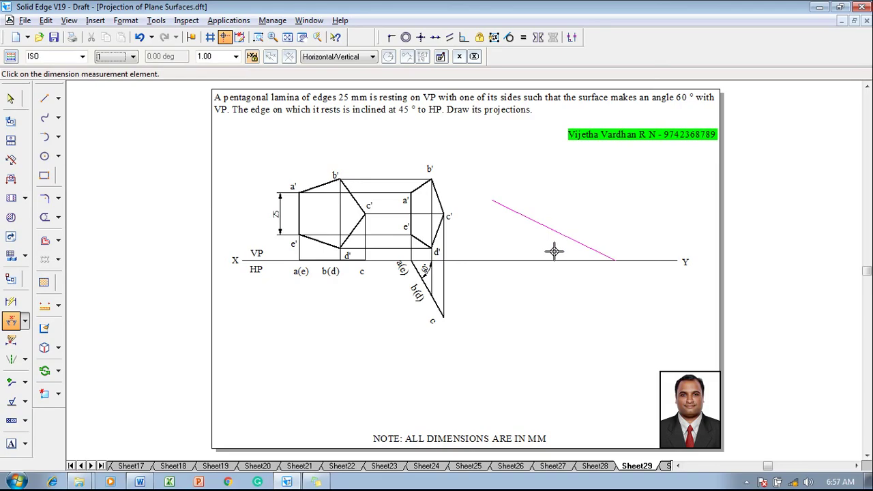
click(557, 259)
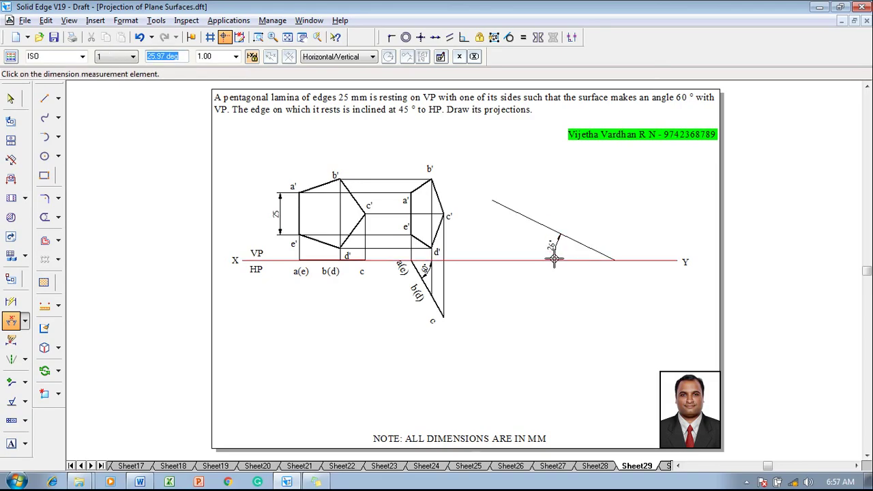
key(Return)
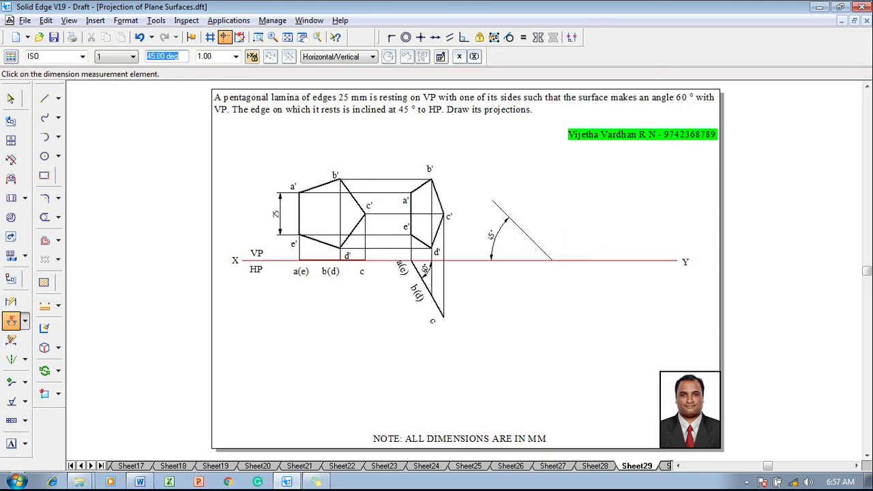
key(Escape)
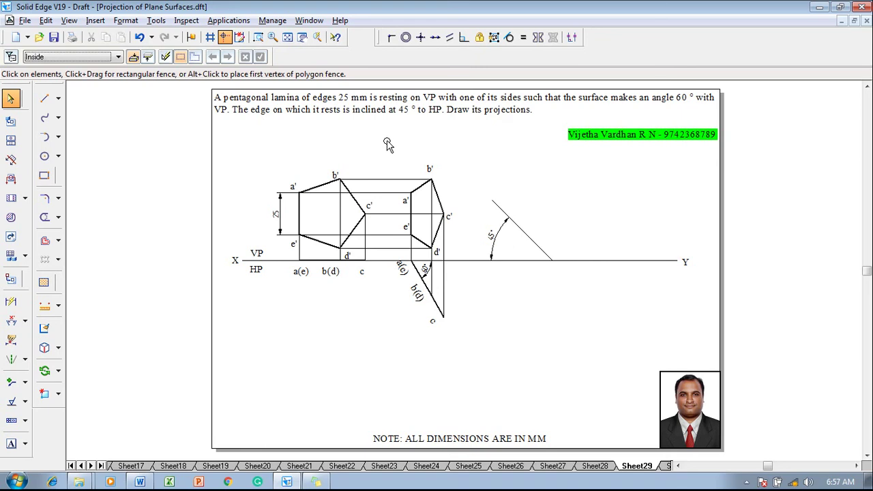
Move a copy of the new pentagon front view over to the 45° line
drag(392, 156, 474, 265)
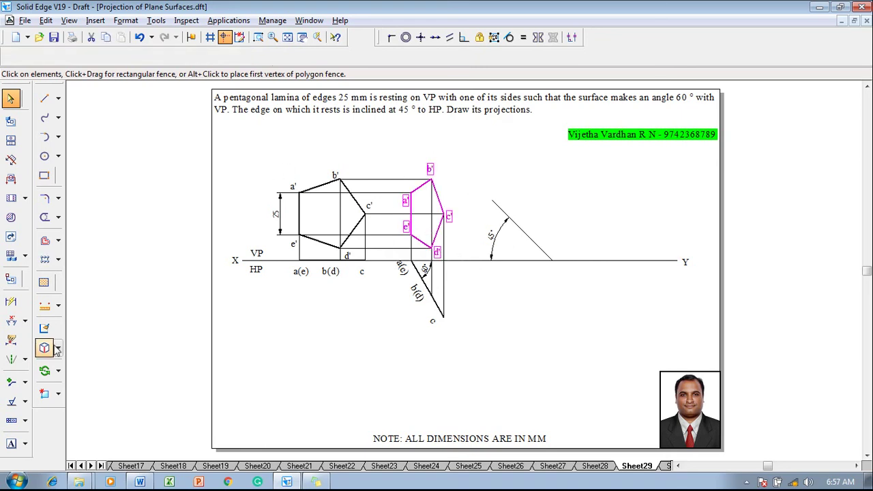
click(58, 370)
click(82, 379)
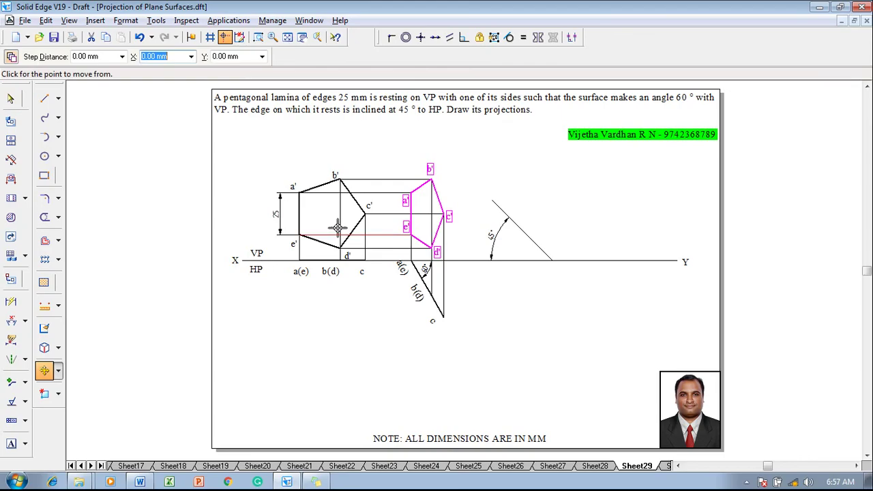
click(412, 194)
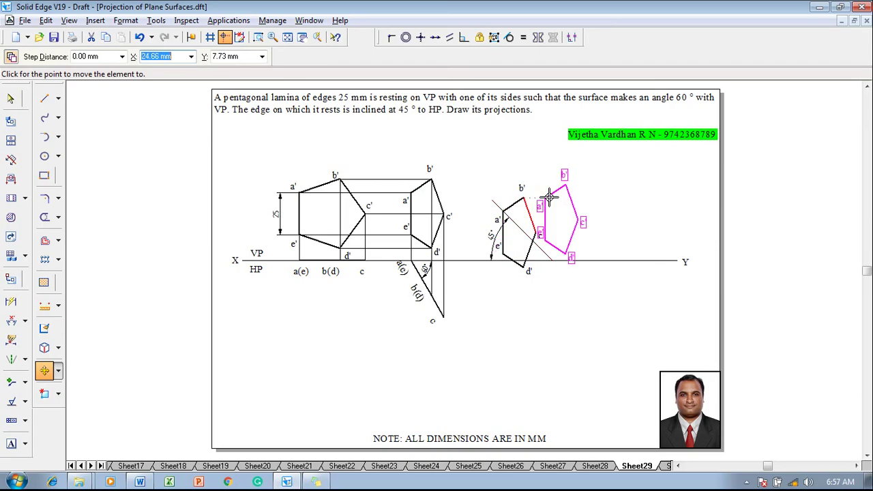
Rotate the copied pentagon about a' until edge a'e' lies along the 45° line
click(58, 371)
click(73, 386)
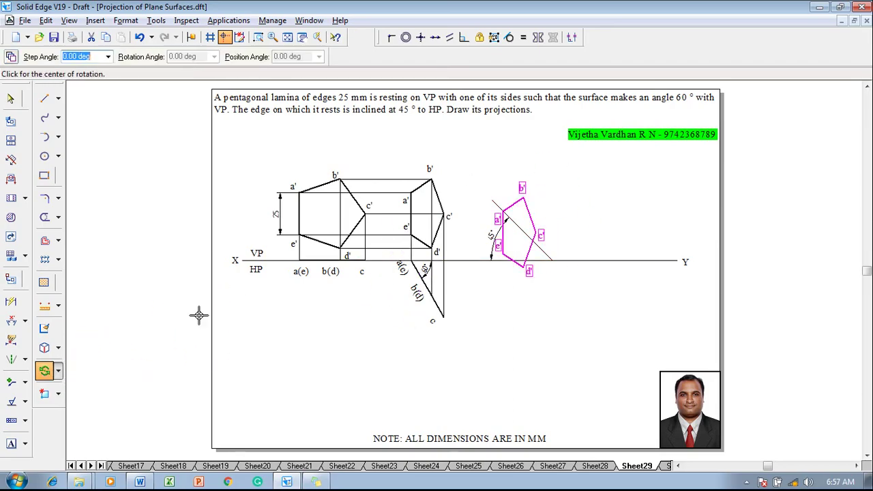
click(503, 208)
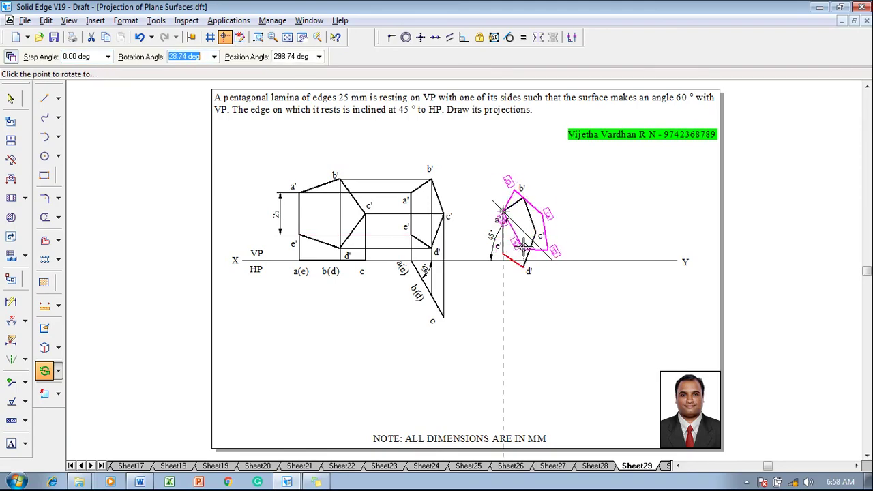
click(530, 238)
click(583, 187)
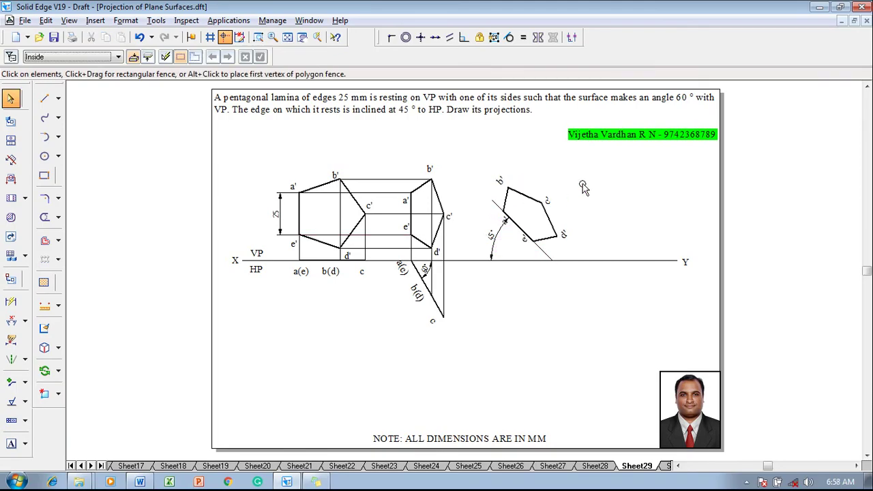
With 0.13 mm lines, drop a projector from d' and run a horizontal to b(d)
click(44, 98)
click(120, 56)
click(131, 72)
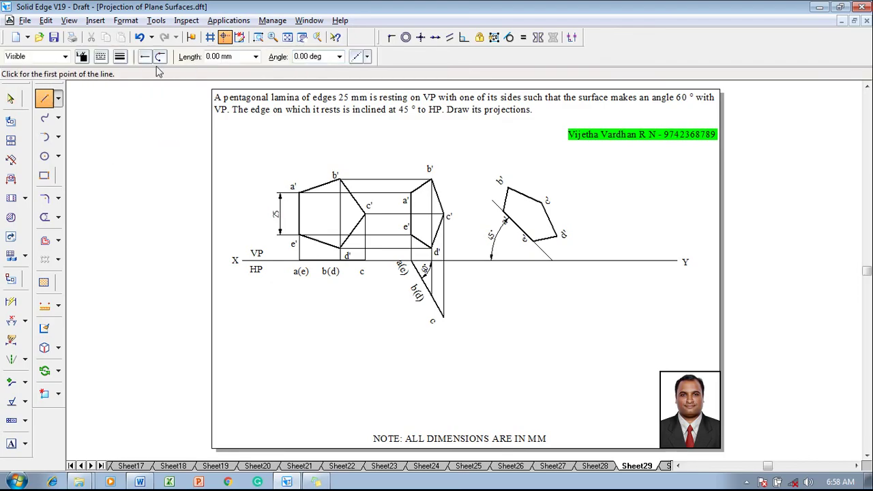
click(557, 236)
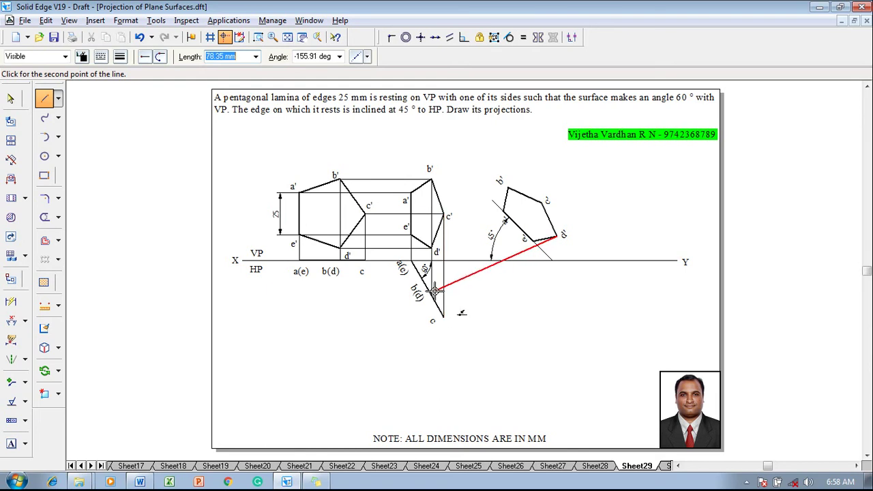
click(558, 296)
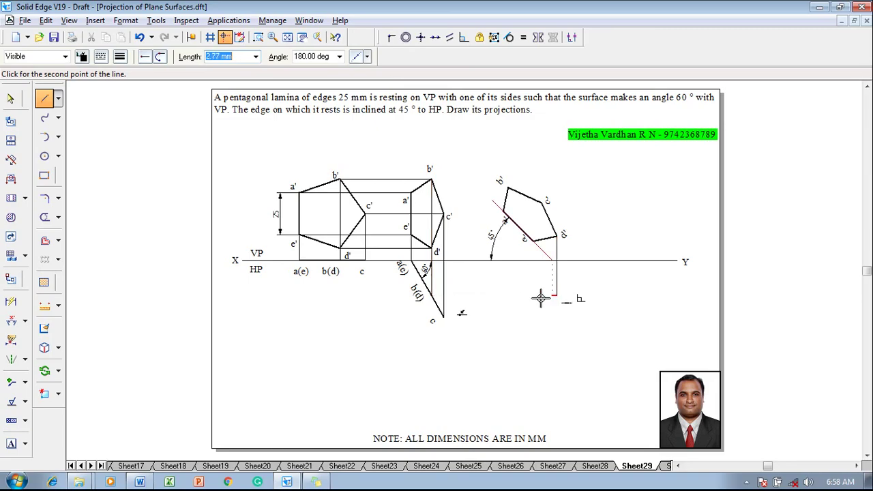
click(433, 295)
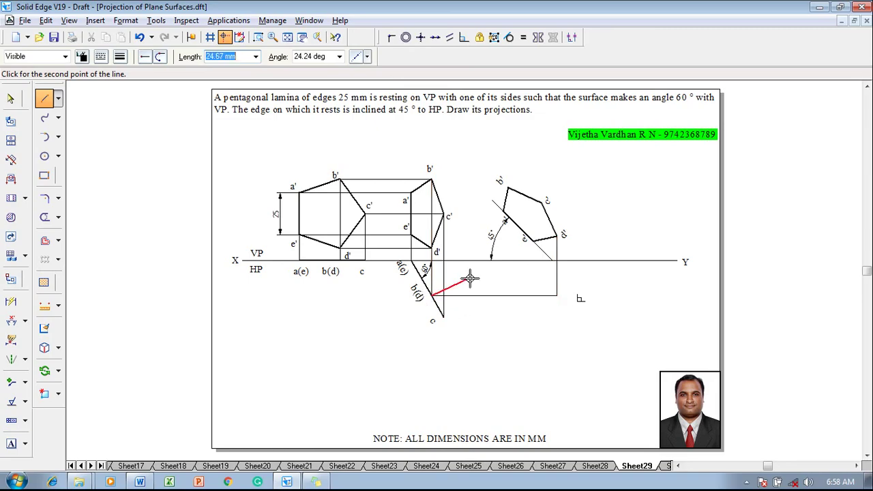
right_click(471, 273)
Drop projectors from b' and c', adding a horizontal projector from c
click(507, 186)
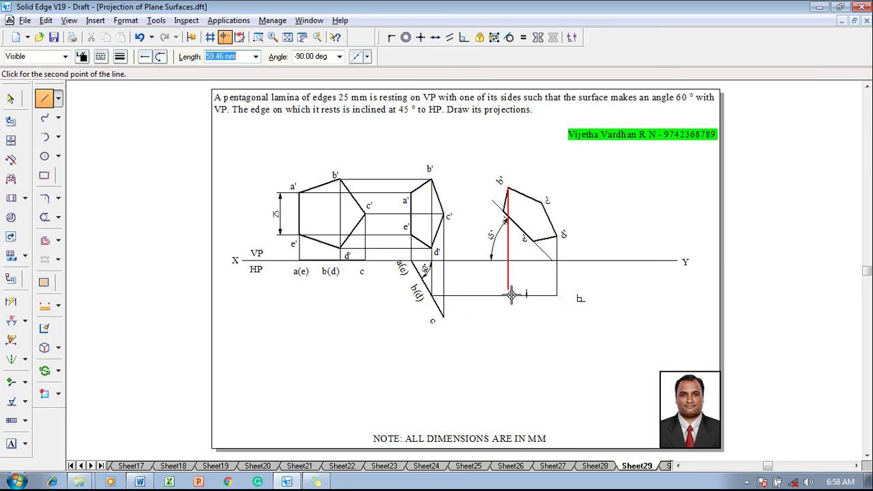
click(508, 294)
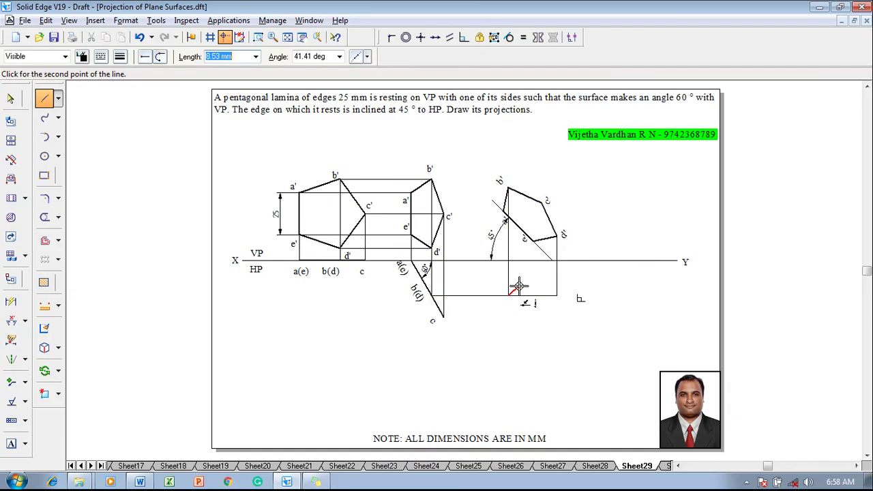
right_click(513, 293)
click(543, 202)
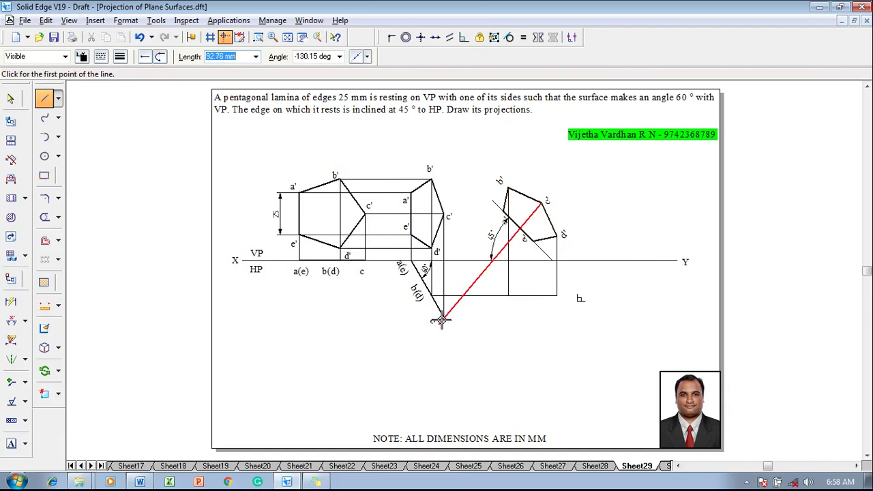
click(543, 316)
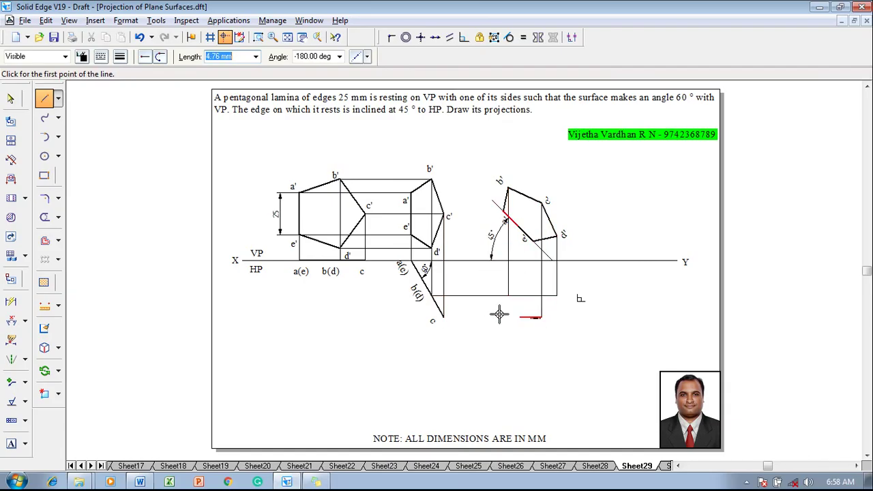
click(444, 317)
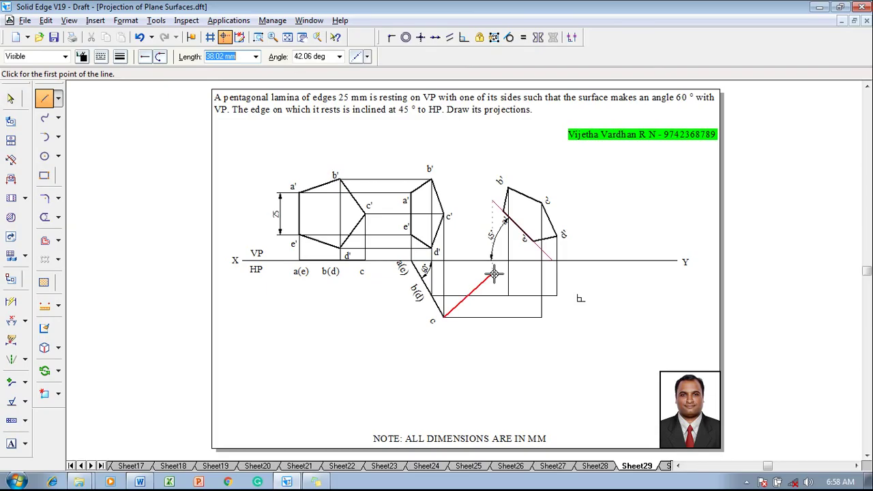
Drop projectors from e' down to XY and from a' down to the b level
click(533, 240)
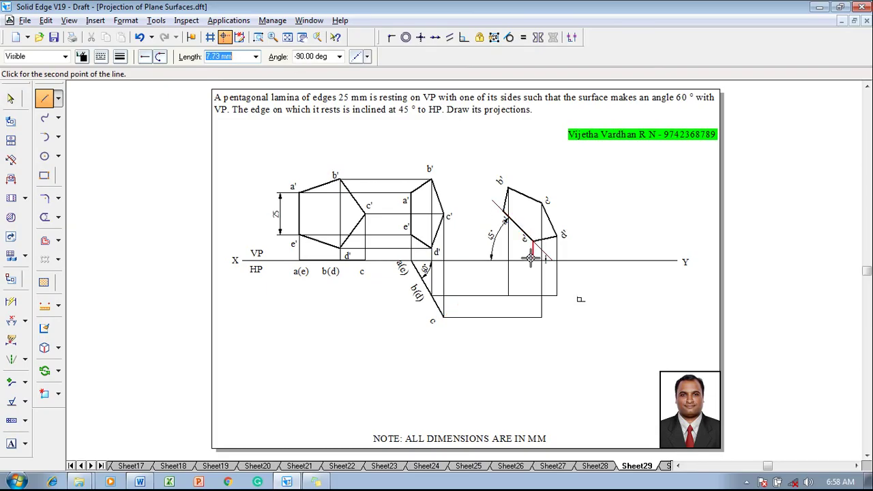
click(534, 261)
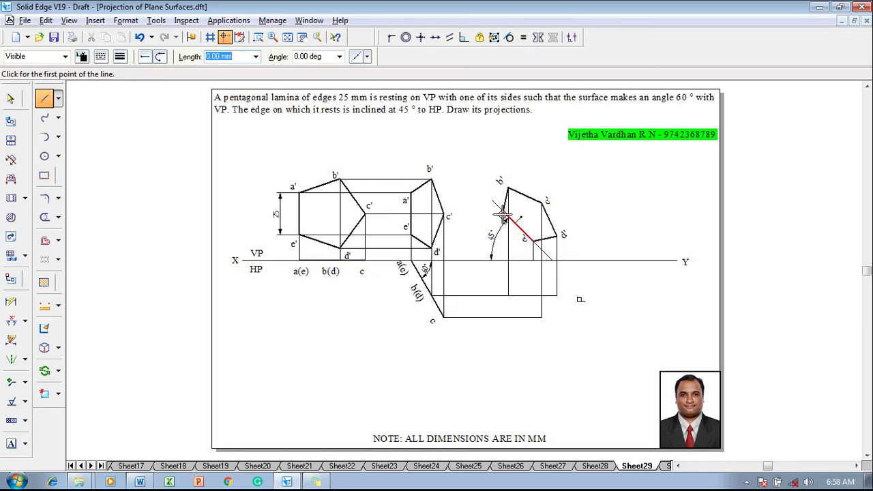
click(501, 213)
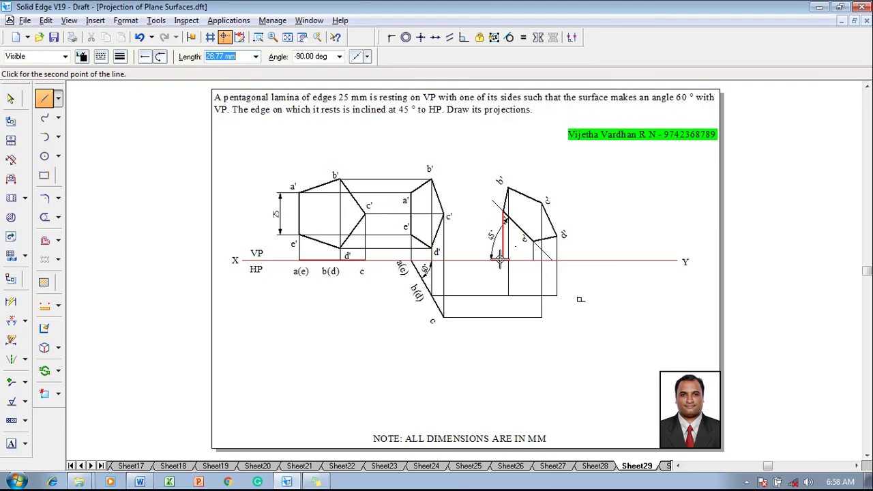
click(491, 228)
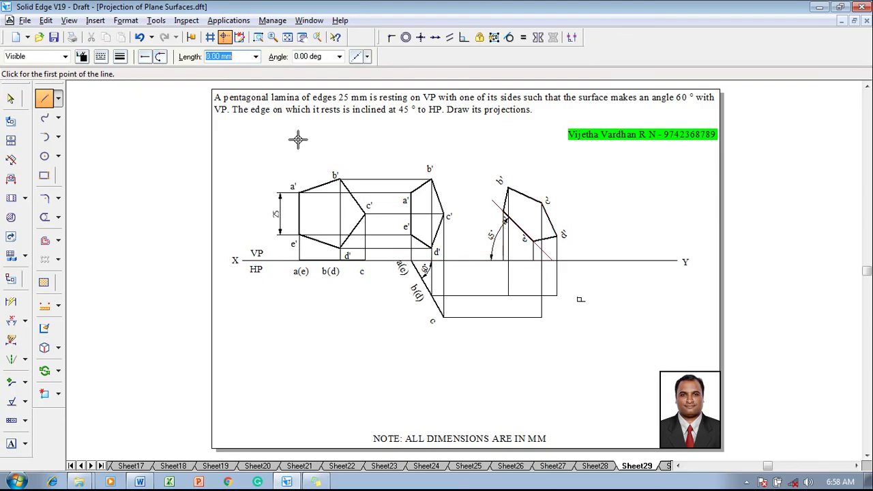
click(11, 444)
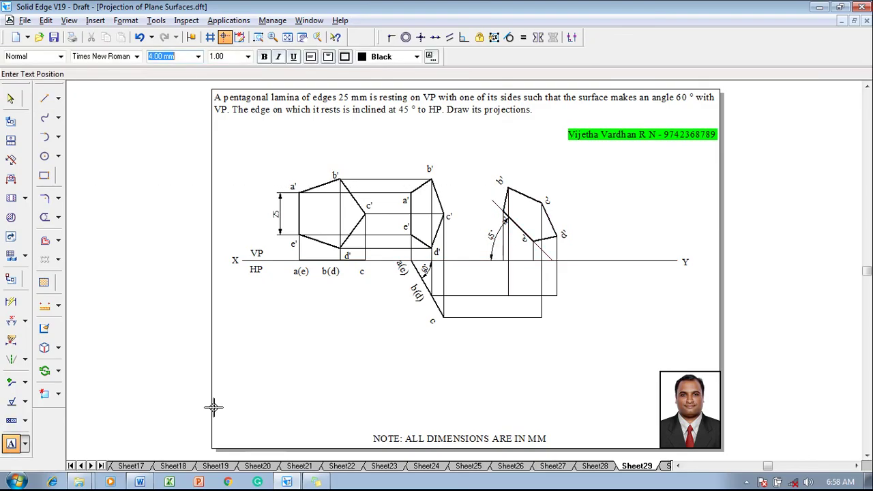
Place text labels a, e and b at the new top-view points, then reposition label a
click(533, 264)
text(a)
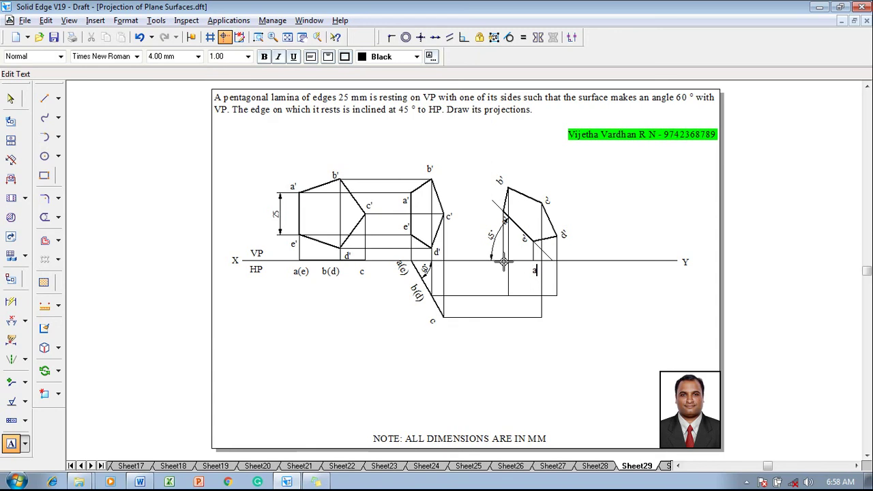
click(500, 265)
text(e)
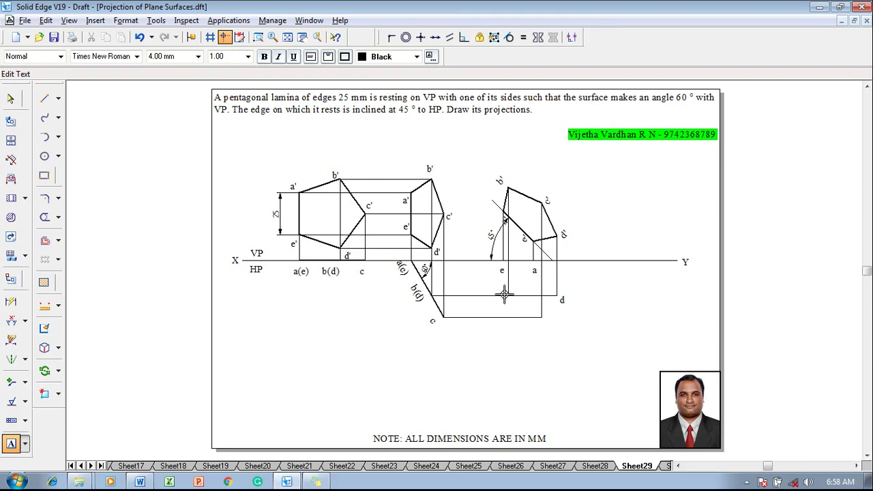
click(503, 299)
text(b)
key(Escape)
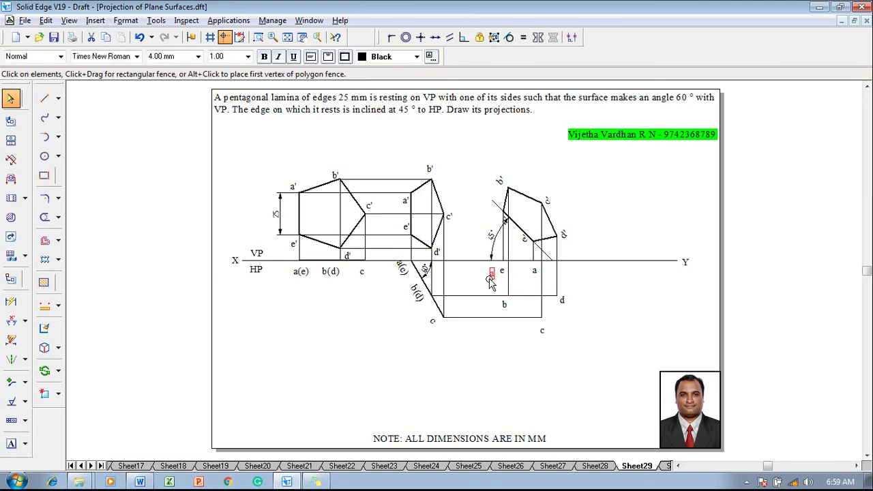
mouse_move(490, 280)
mouse_down()
mouse_move(533, 271)
mouse_move(498, 266)
mouse_up()
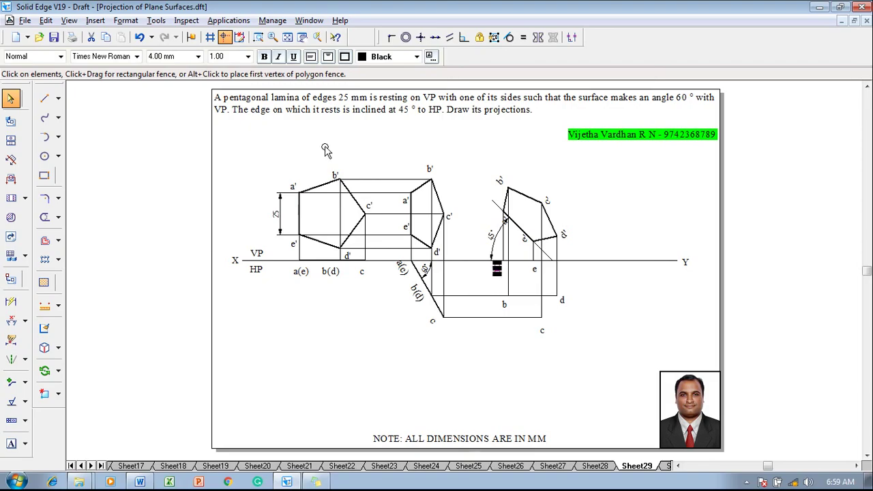
Draw the closed 0.50 mm outline a–b–c–d–e–a of the new top view
click(46, 99)
click(120, 57)
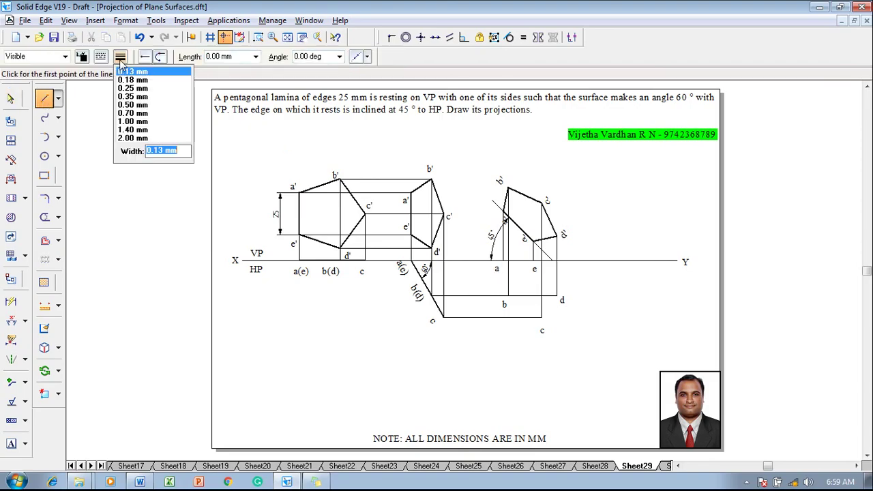
click(140, 105)
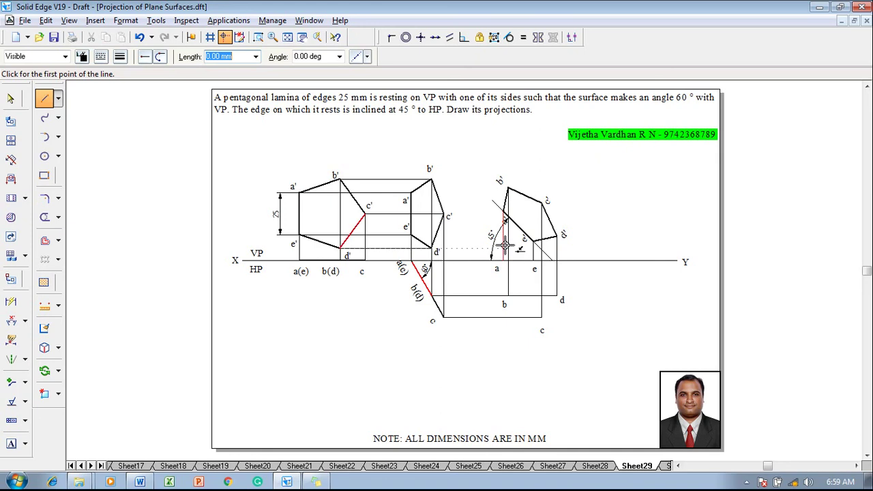
click(504, 266)
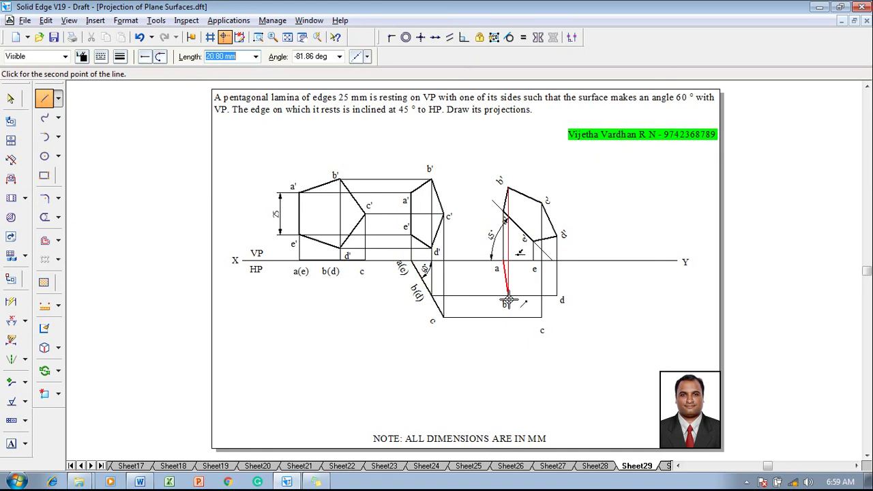
click(508, 296)
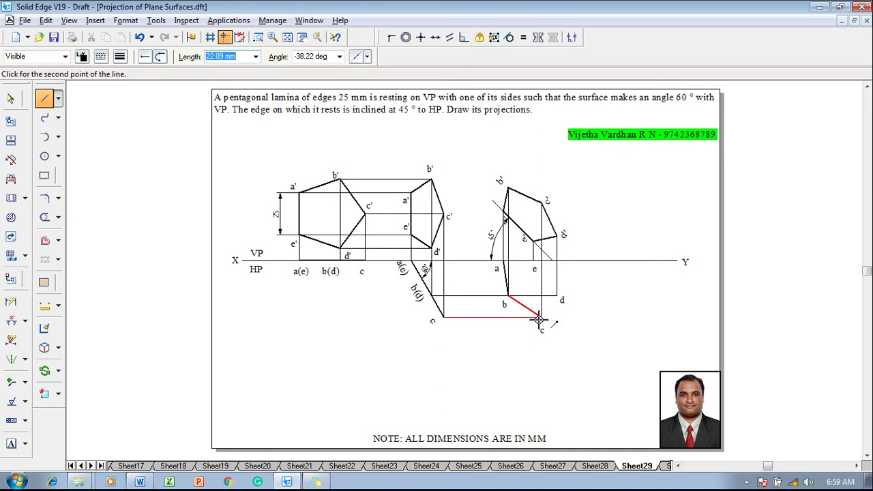
click(542, 317)
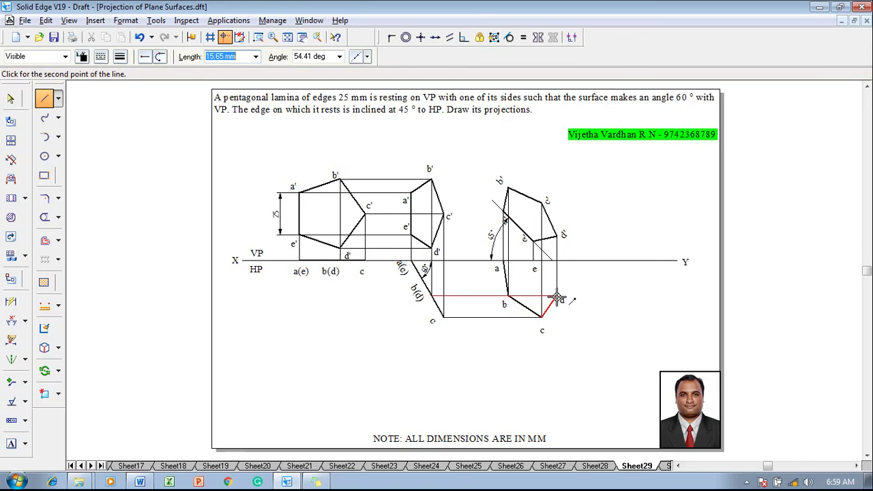
click(556, 296)
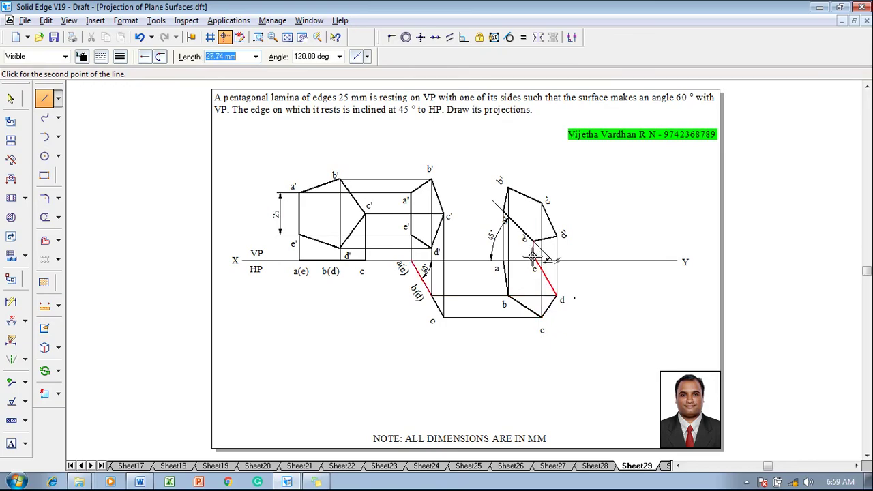
click(532, 261)
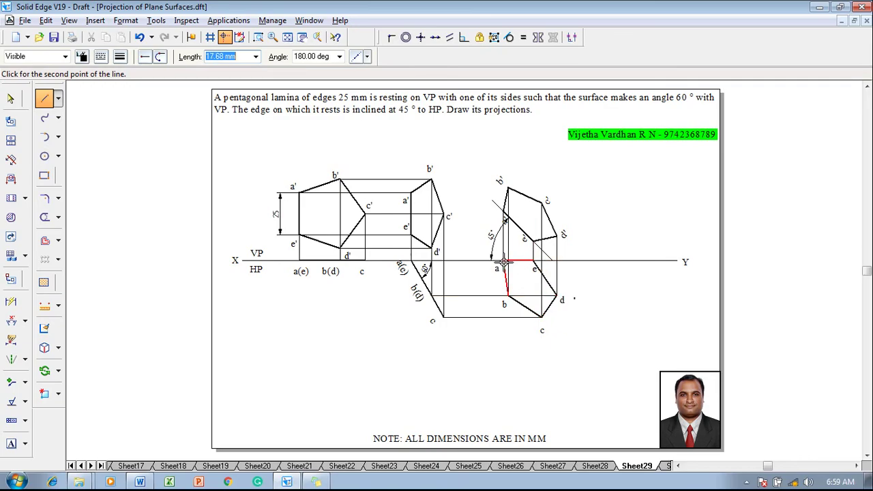
click(503, 261)
key(Escape)
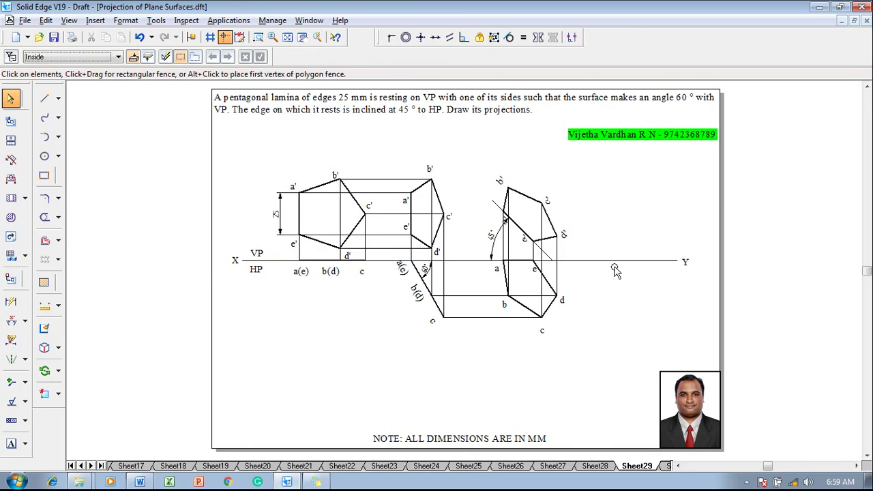